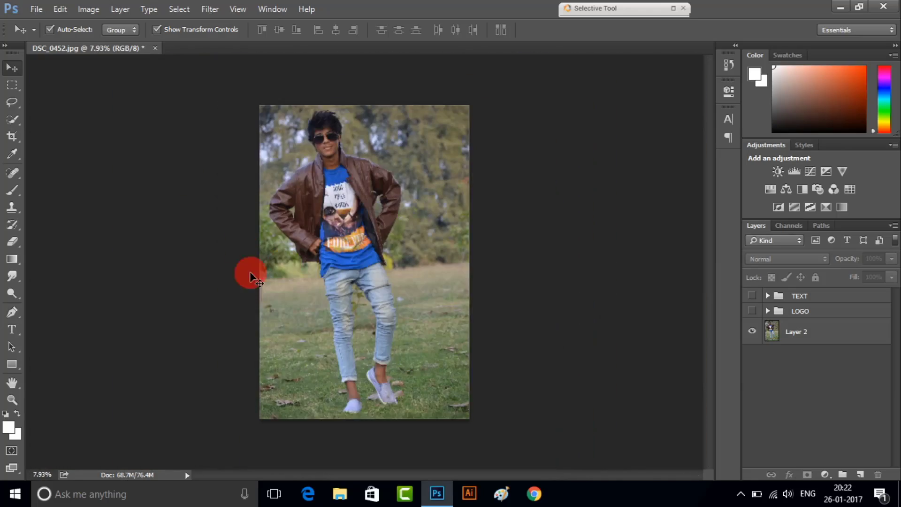
Launch Color Efex Pro 4 on the portrait from the Filter menu
scroll(249, 273, "up", 1)
left_click(210, 9)
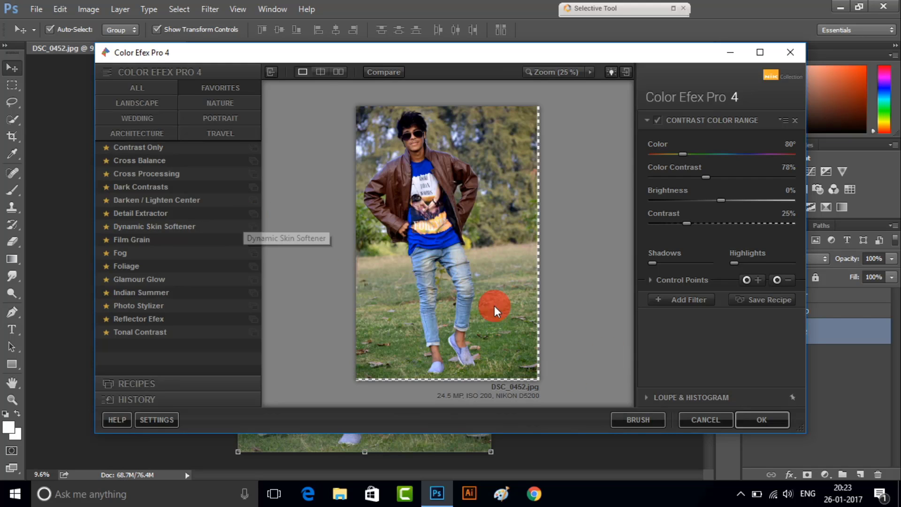
Stack a Foliage filter on the Contrast Color Range grade and apply it to Photoshop
left_click(670, 300)
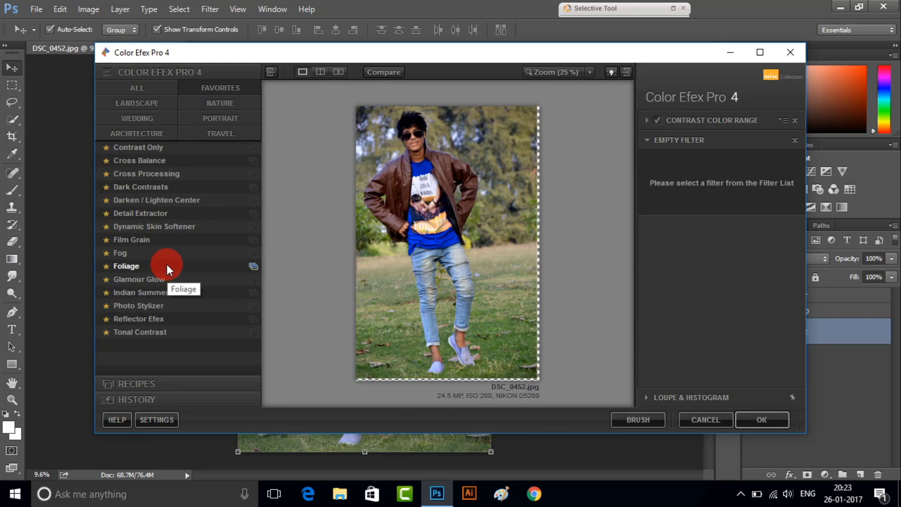
left_click(407, 362)
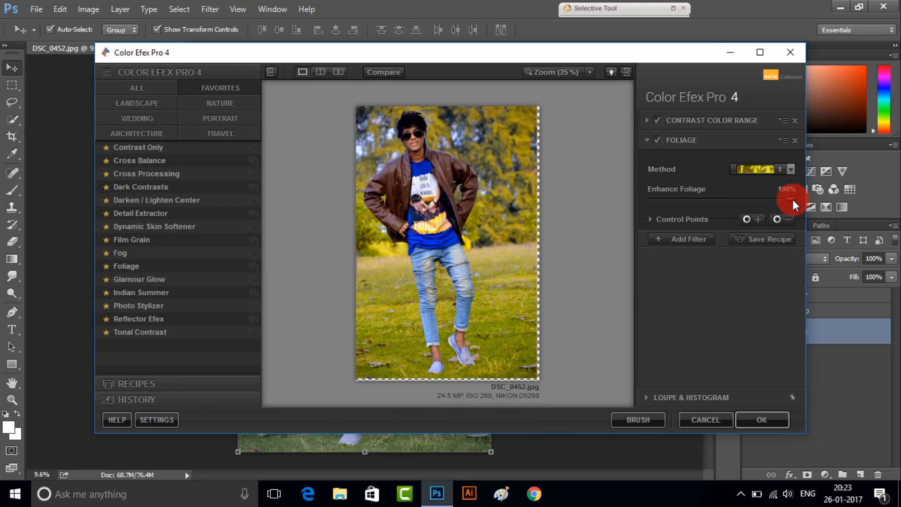
left_click(755, 423)
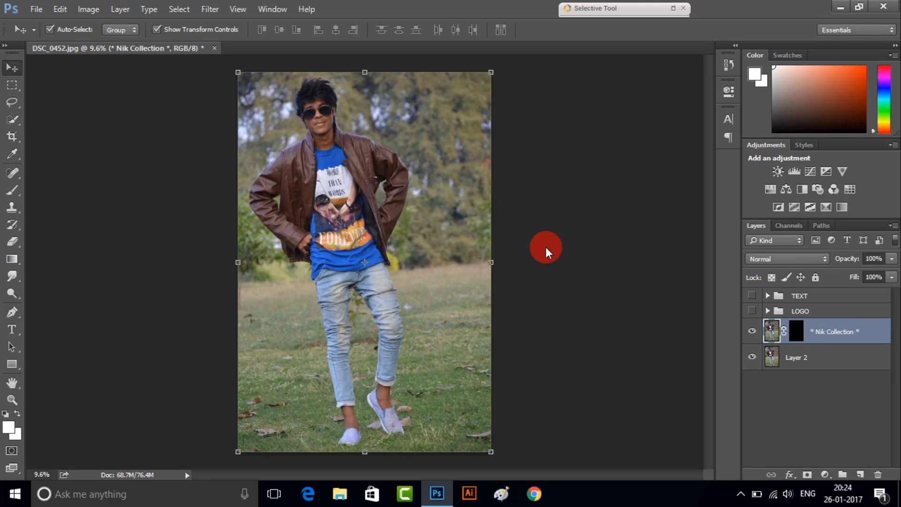
Activate the Color Efex Pro 4 layer, choose the Brush tool and set a brown foreground colour
left_click(774, 359)
left_click(14, 135)
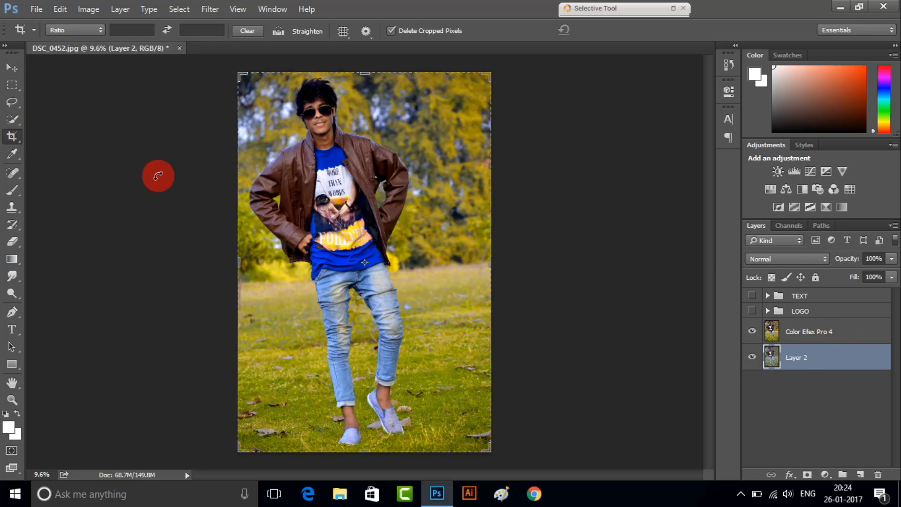
key("Escape")
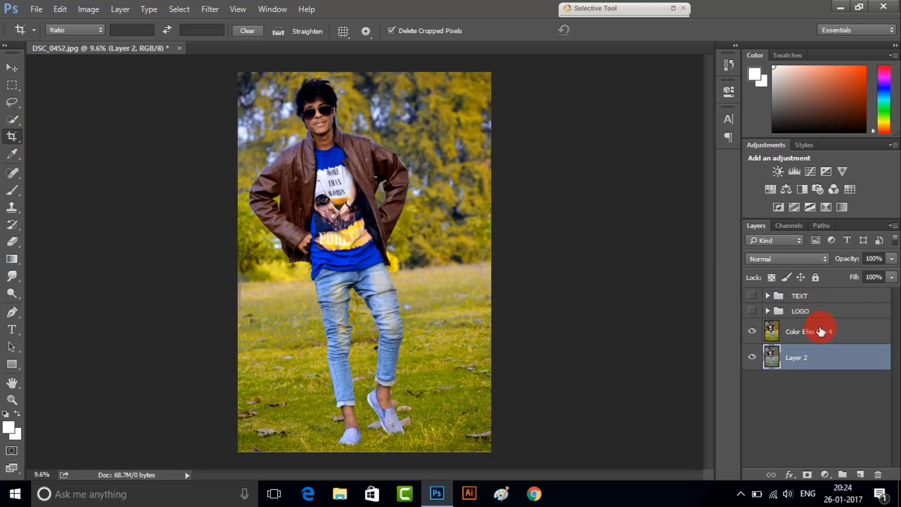
left_click(819, 331)
left_click(14, 191)
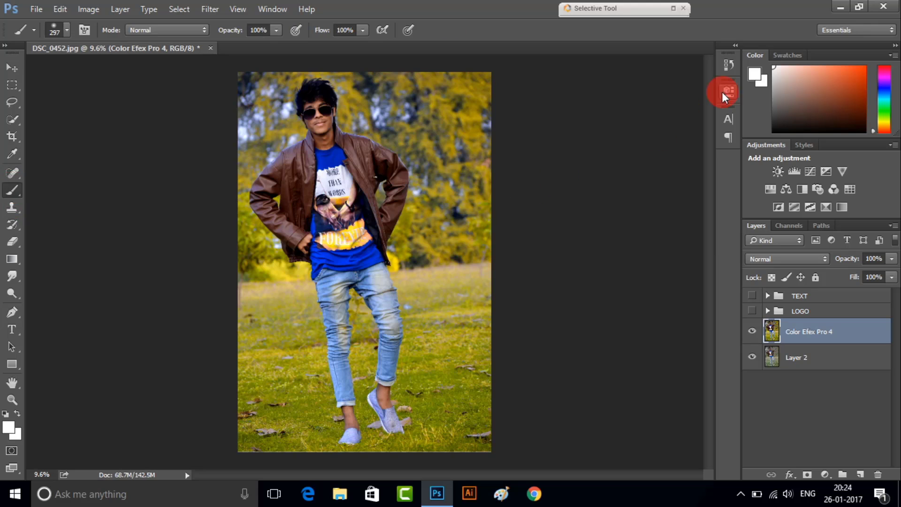
left_click(754, 74)
left_click(526, 310)
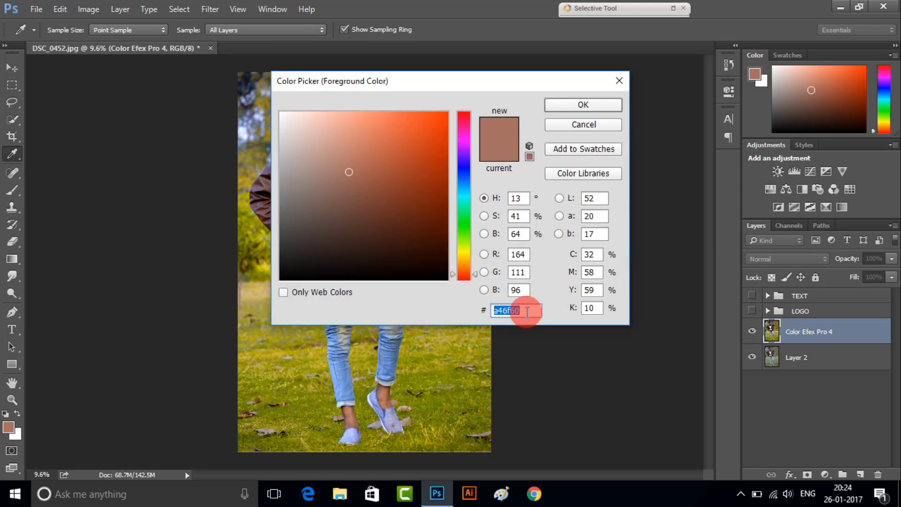
key("BackSpace")
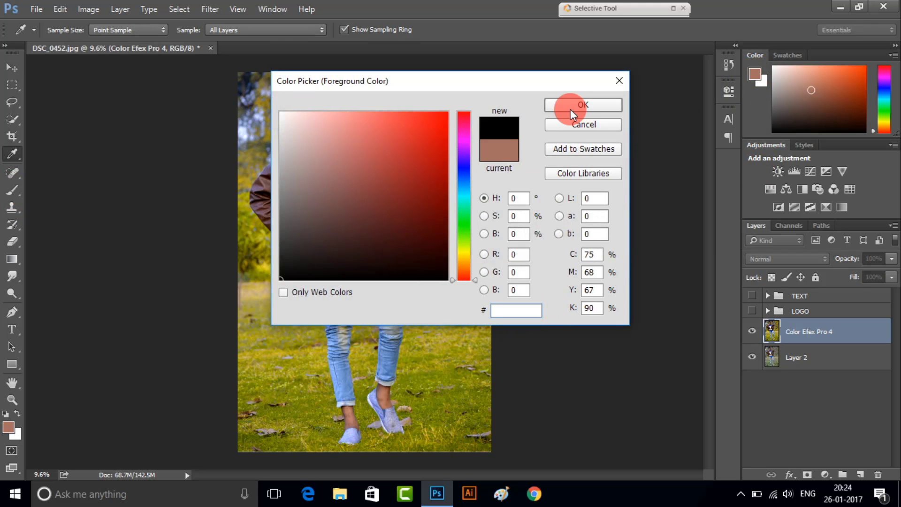
left_click(565, 125)
Sample a light skin tone from the face and set brush opacity and flow to 17%
scroll(326, 112, "up", 5)
scroll(327, 113, "up", 5)
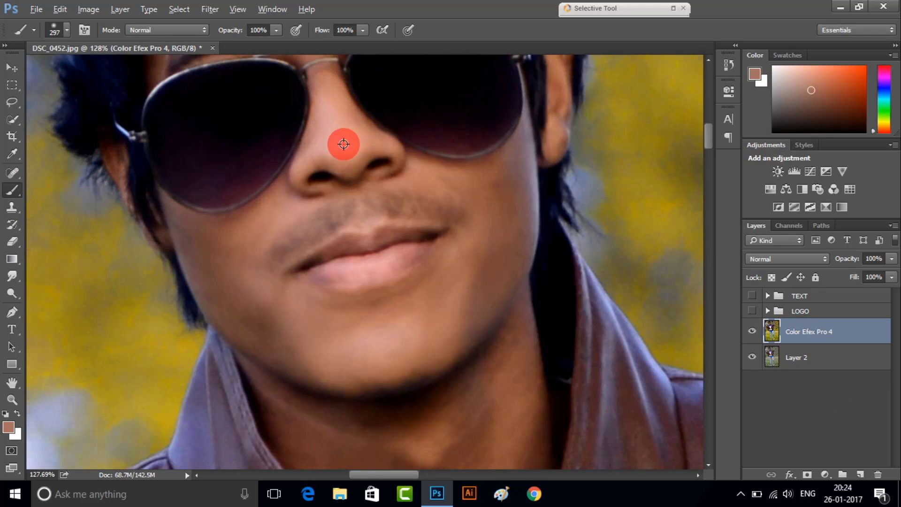
left_click(344, 101, "alt")
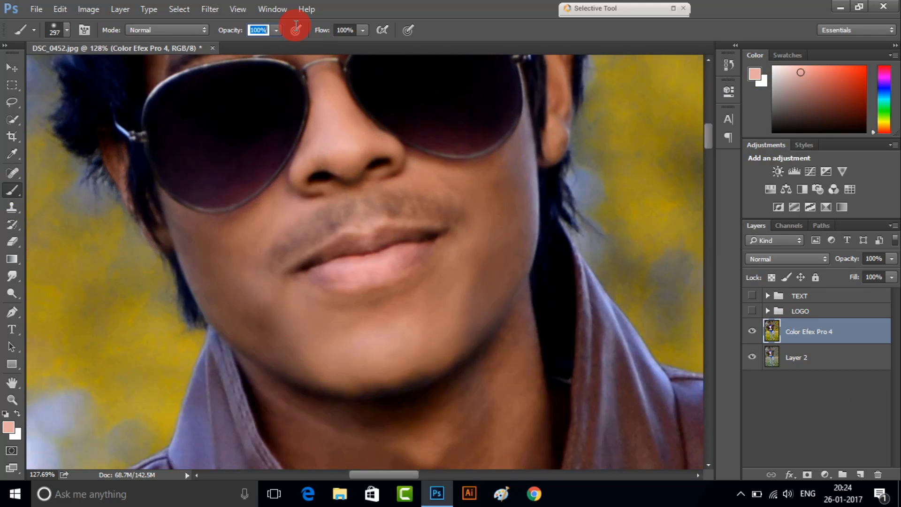
type("17")
left_click(350, 30)
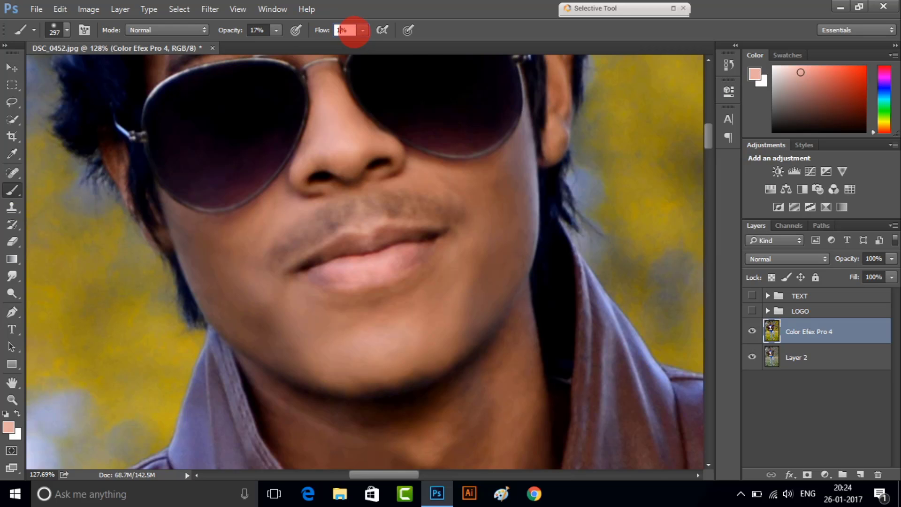
type("7")
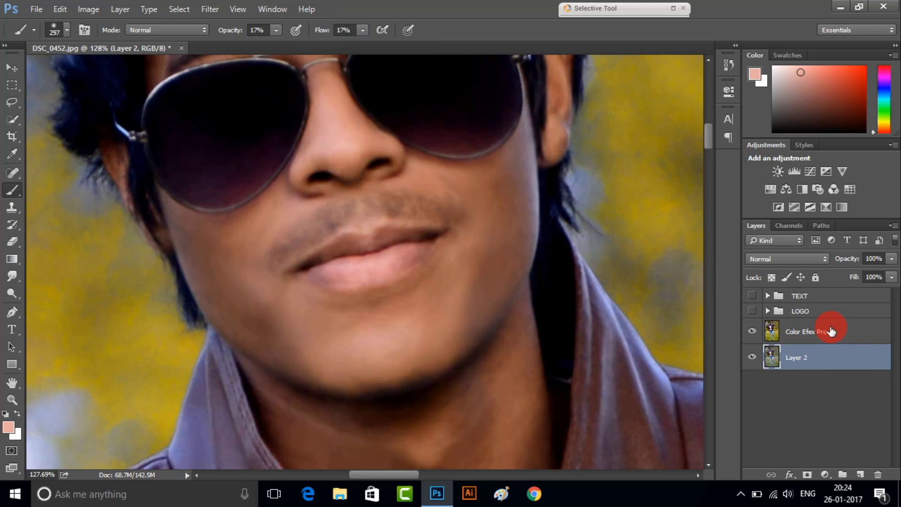
left_click(826, 328)
Add a new empty layer and paint soft skin tone over the forehead and face
left_click(860, 474)
scroll(396, 217, "down", 2)
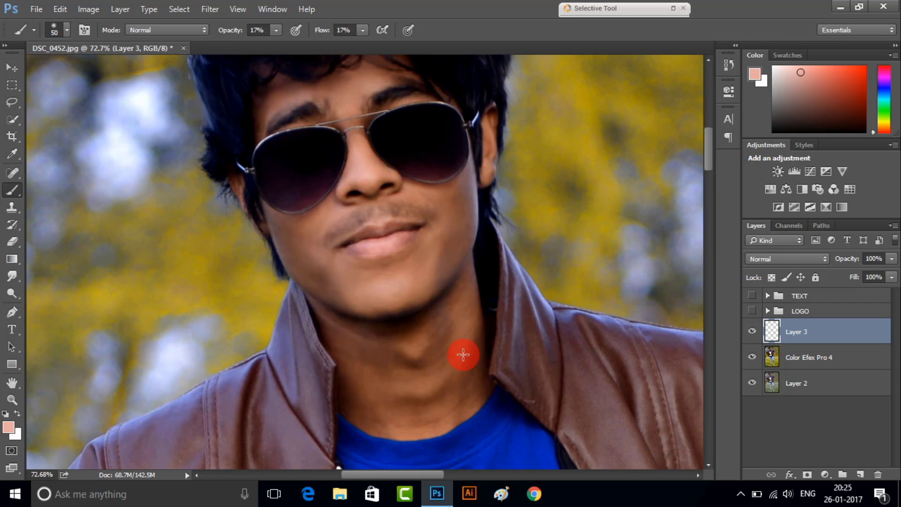
scroll(460, 330, "up", 2)
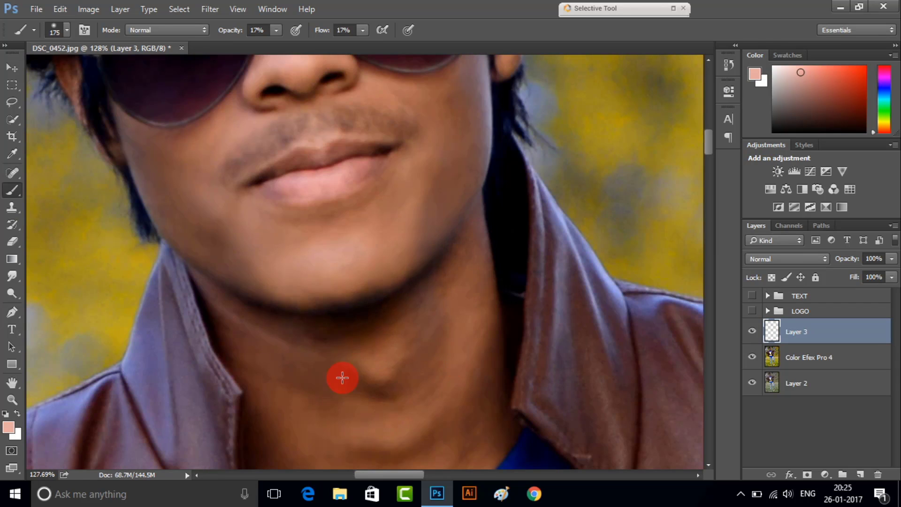
scroll(432, 306, "down", 2)
scroll(442, 306, "down", 4)
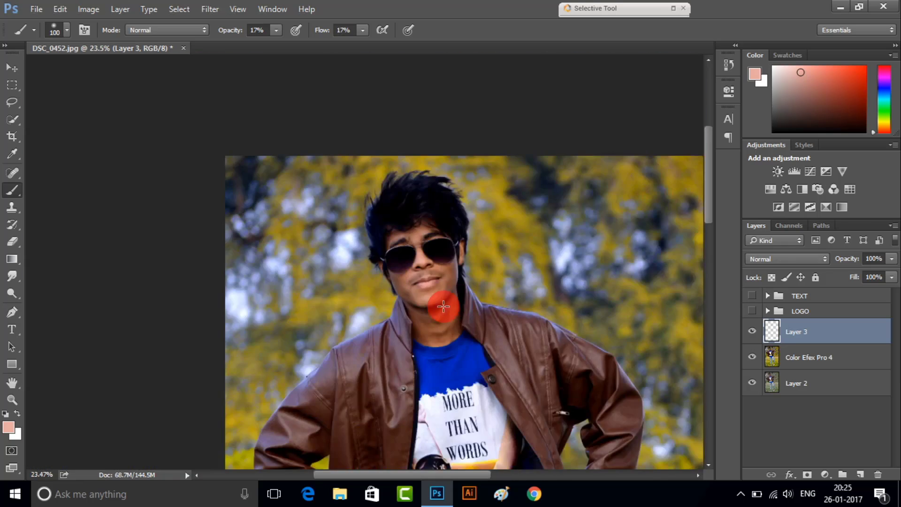
scroll(443, 306, "up", 5)
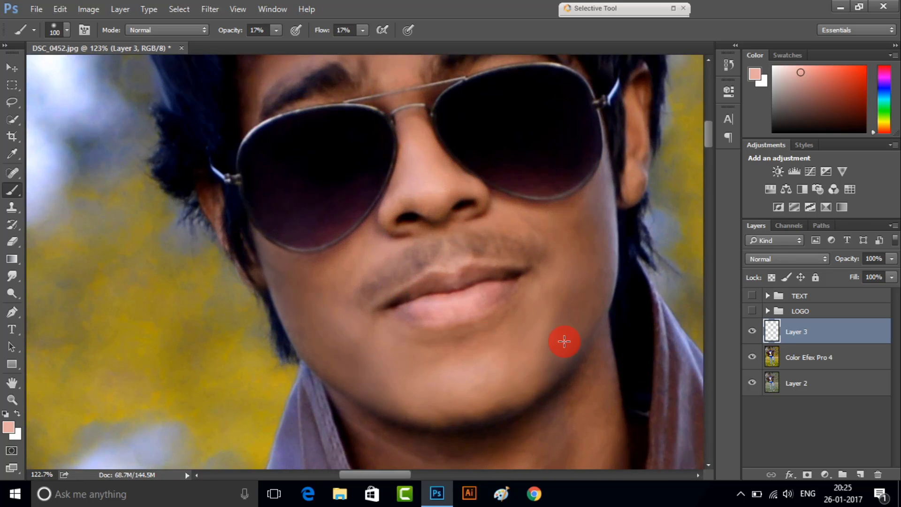
scroll(410, 264, "up", 2)
mouse_move(410, 264)
left_mouse_down()
mouse_move(342, 111)
mouse_move(418, 101)
mouse_move(262, 153)
mouse_move(323, 294)
left_mouse_up()
Lighten the neck shadows and creases under the chin with the skin-tone brush
scroll(322, 295, "down", 1)
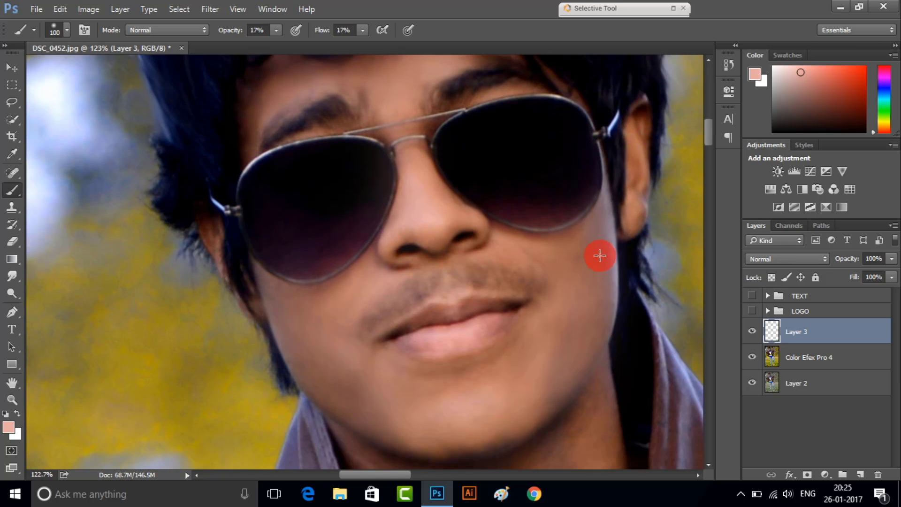
scroll(576, 288, "down", 3)
scroll(355, 322, "down", 3)
mouse_move(355, 321)
left_mouse_down()
mouse_move(402, 302)
mouse_move(509, 307)
left_mouse_up()
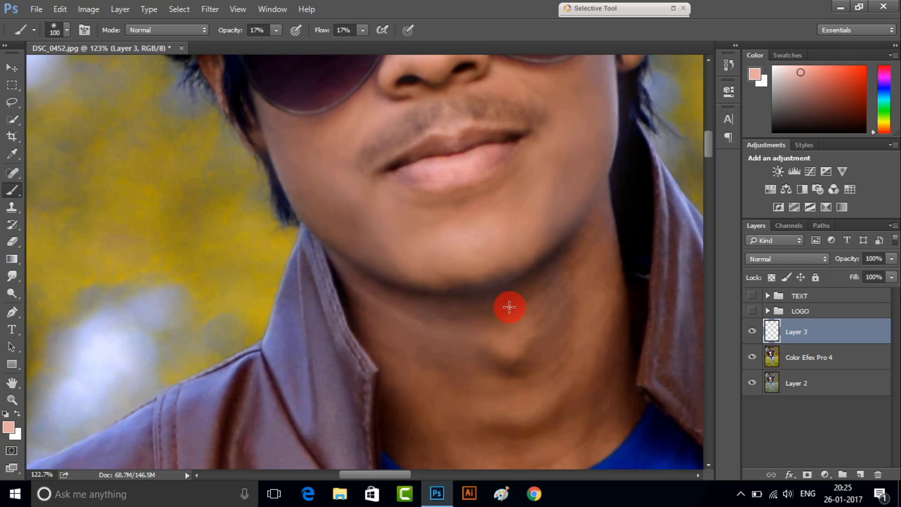
scroll(584, 300, "down", 2)
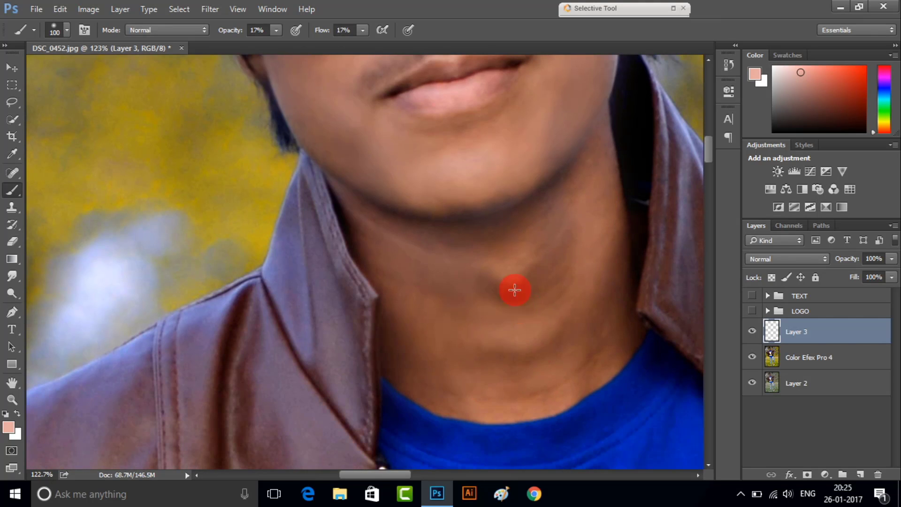
mouse_move(465, 315)
left_mouse_down()
mouse_move(624, 294)
mouse_move(529, 326)
mouse_move(366, 249)
mouse_move(535, 365)
left_mouse_up()
scroll(535, 365, "down", 3)
scroll(498, 191, "up", 2)
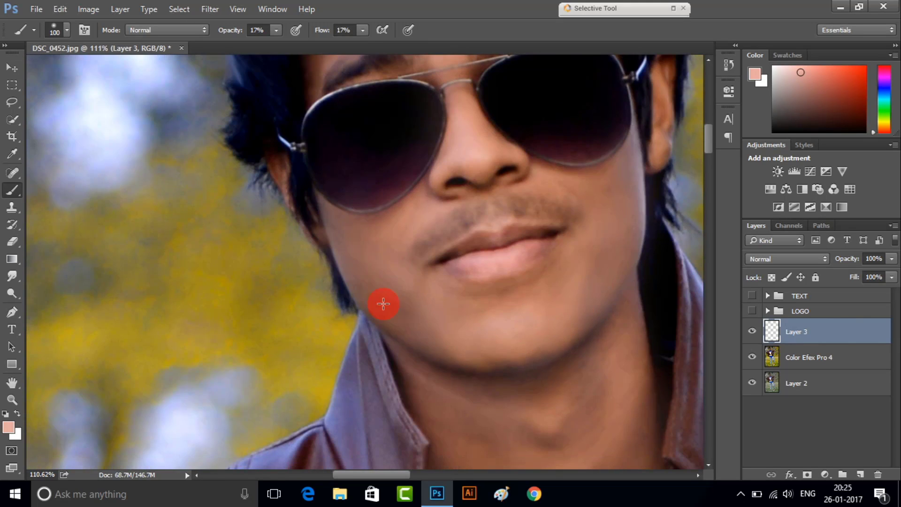
scroll(423, 281, "up", 1)
scroll(488, 257, "up", 1)
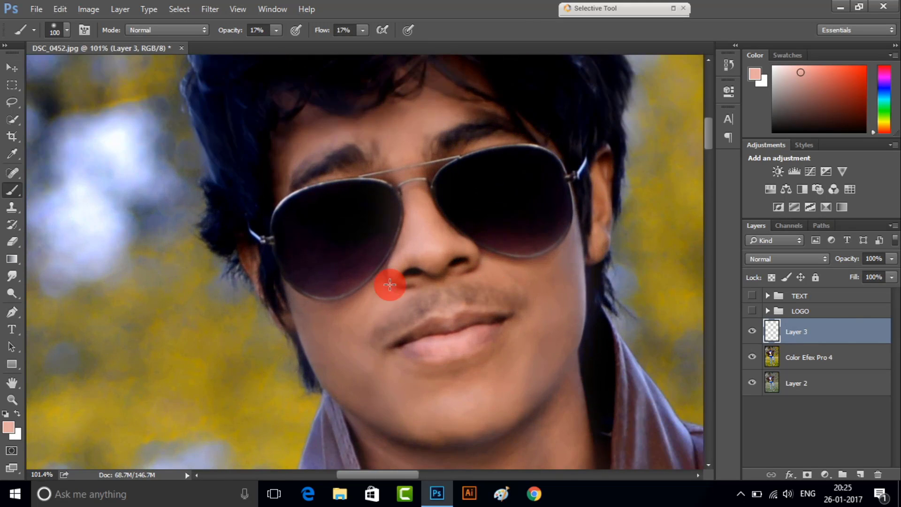
scroll(382, 278, "down", 5)
scroll(519, 331, "down", 5)
scroll(358, 353, "down", 2)
Lighten the dark shadow on the raised foot's ankle with the soft skin-tone brush
scroll(368, 376, "up", 5)
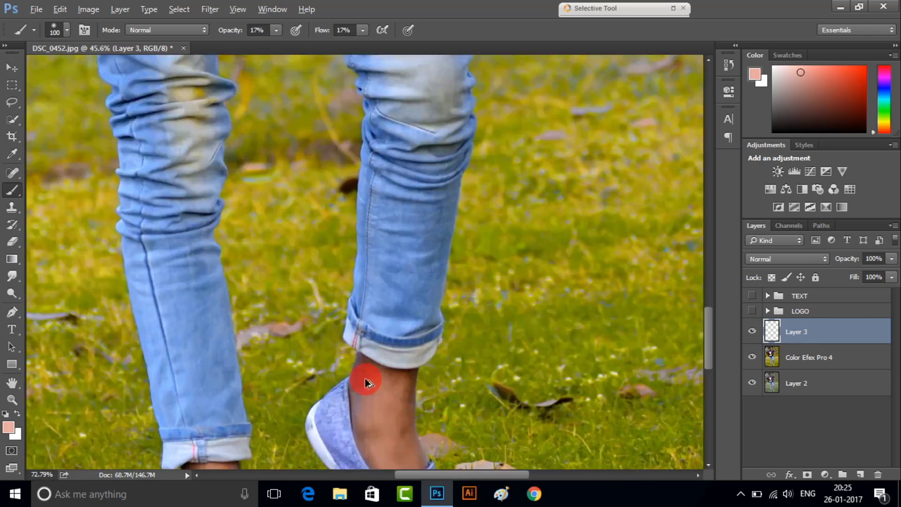
scroll(368, 376, "up", 4)
scroll(450, 330, "down", 3)
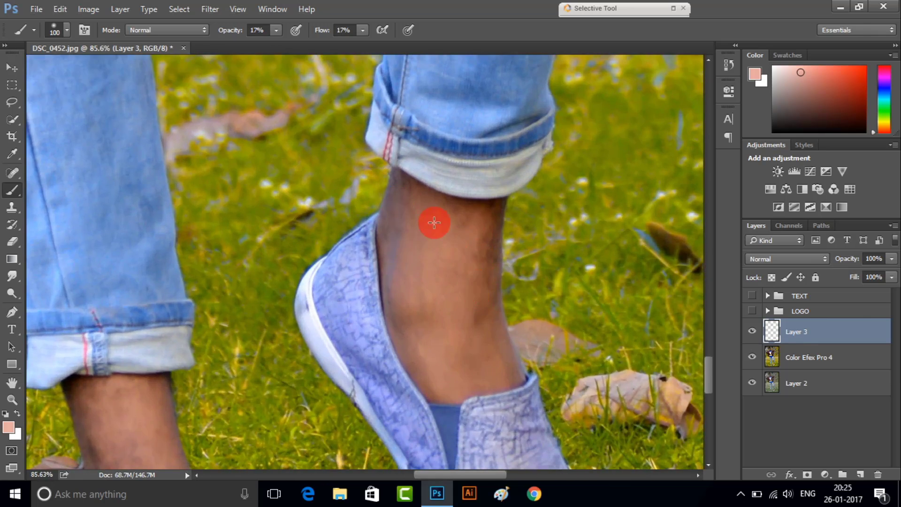
scroll(432, 219, "up", 3)
scroll(387, 149, "up", 3)
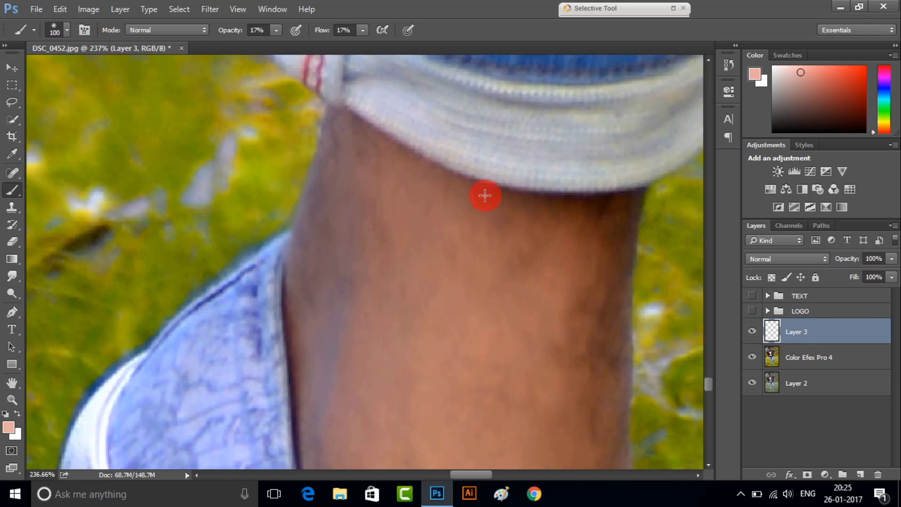
mouse_move(639, 187)
left_mouse_down()
mouse_move(577, 224)
mouse_move(598, 231)
mouse_move(529, 271)
left_mouse_up()
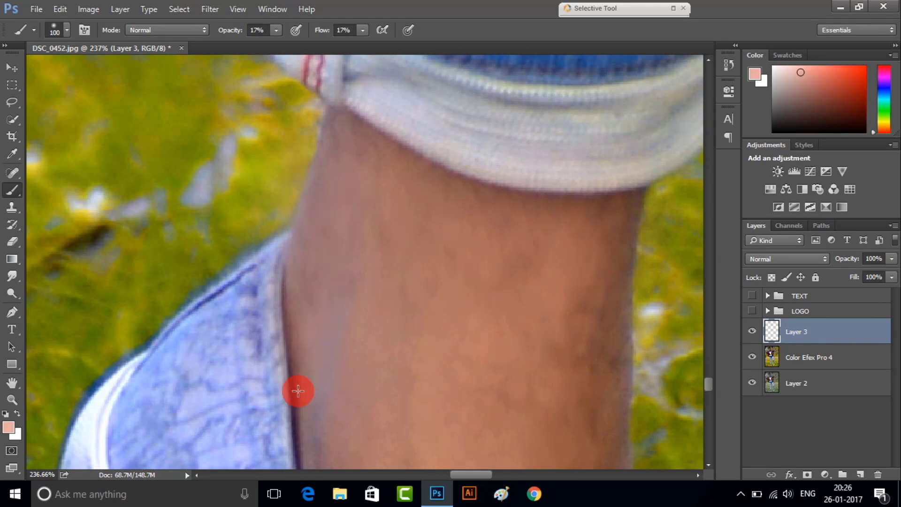
Adjust the brush size and inspect the painted ankle up close
scroll(319, 305, "down", 3)
key("bracketright")
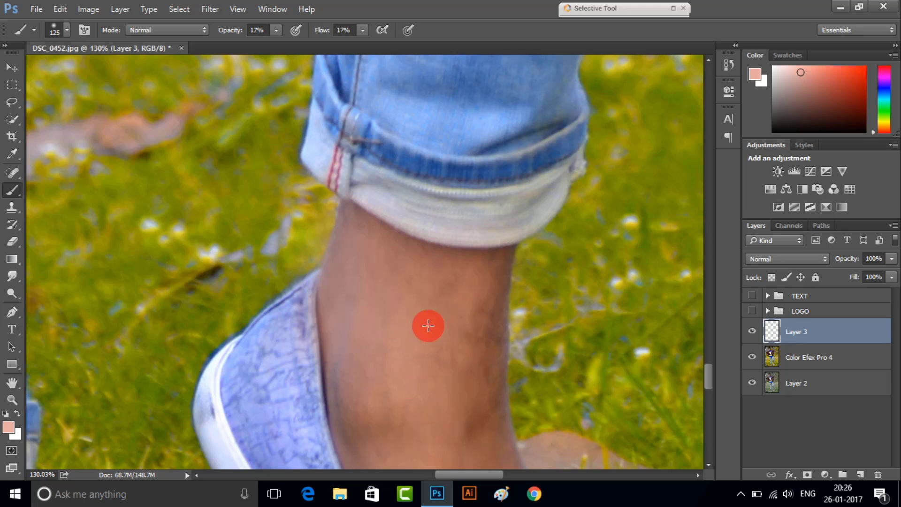
scroll(467, 370, "up", 1)
scroll(375, 319, "up", 2)
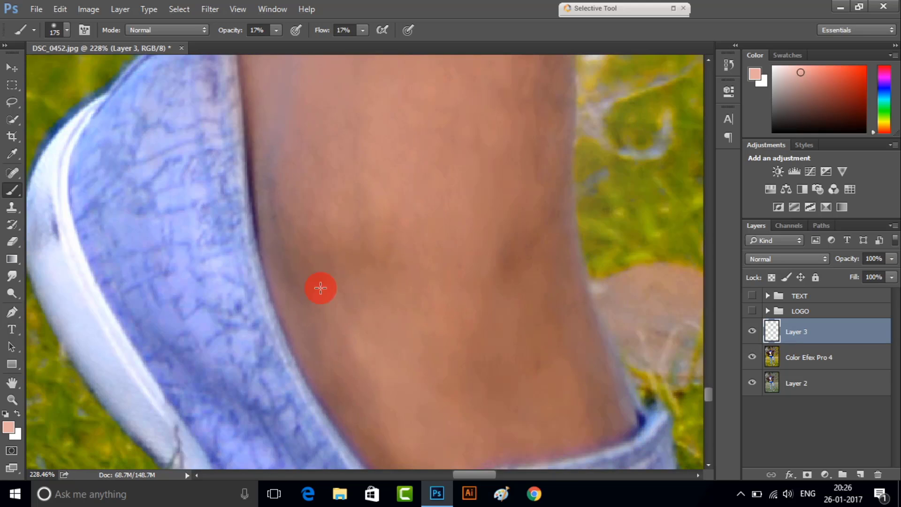
scroll(331, 329, "down", 3)
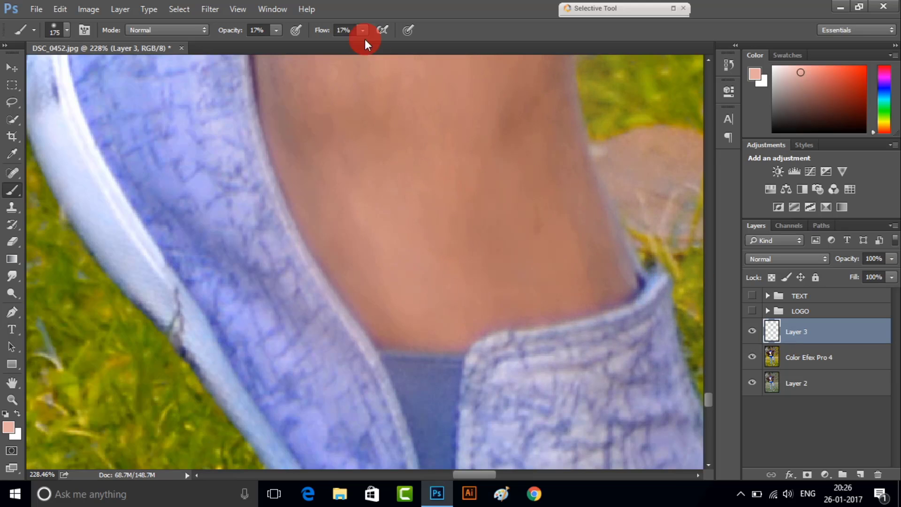
scroll(516, 118, "down", 2)
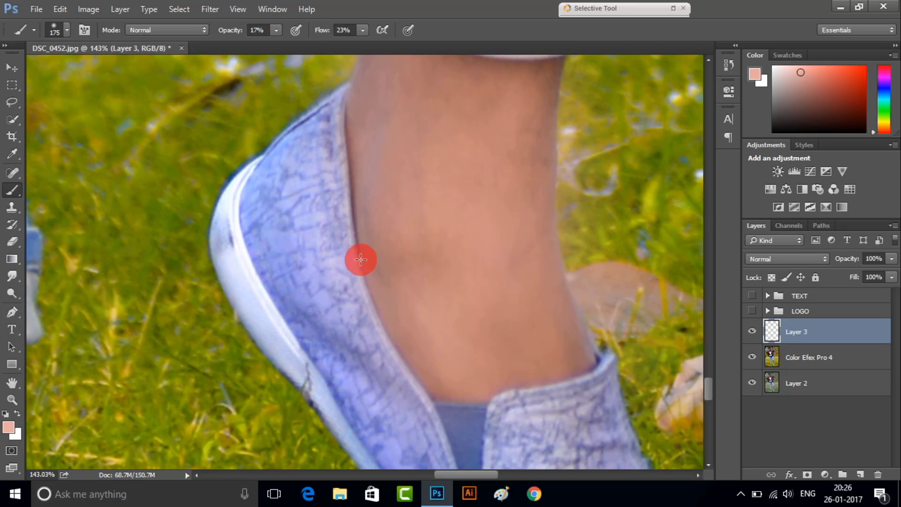
scroll(483, 261, "up", 2)
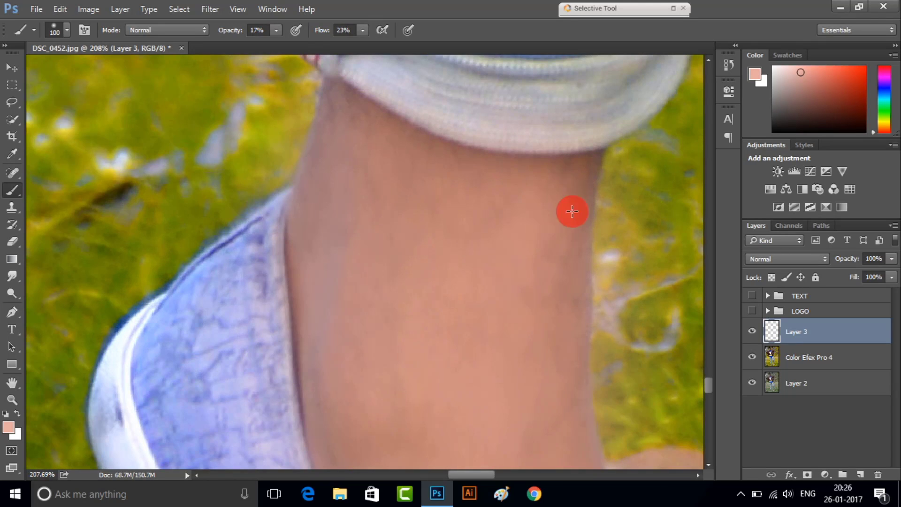
key("bracketleft")
key("bracketleft")
key("bracketleft")
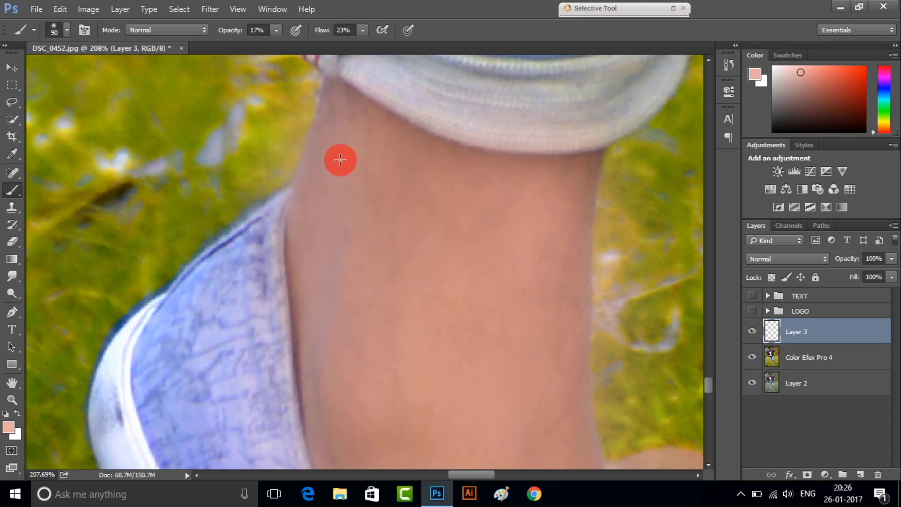
scroll(437, 330, "down", 2)
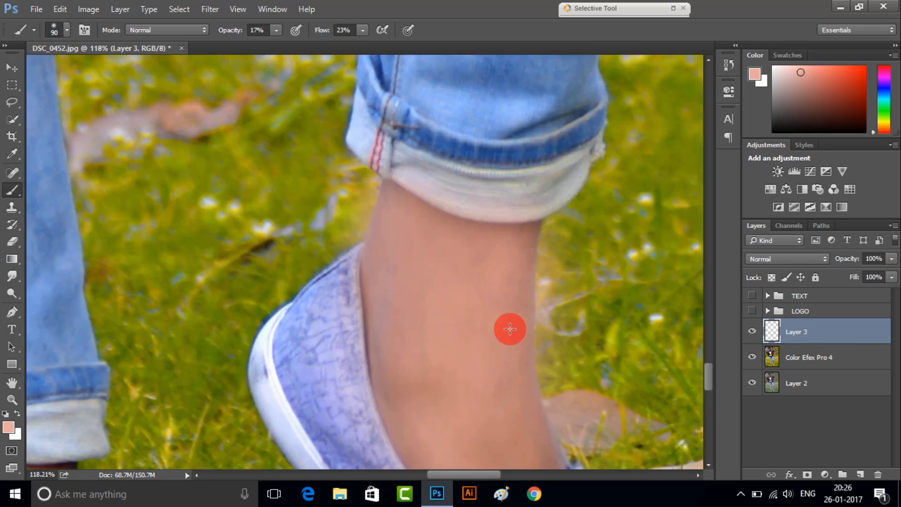
scroll(508, 325, "up", 1)
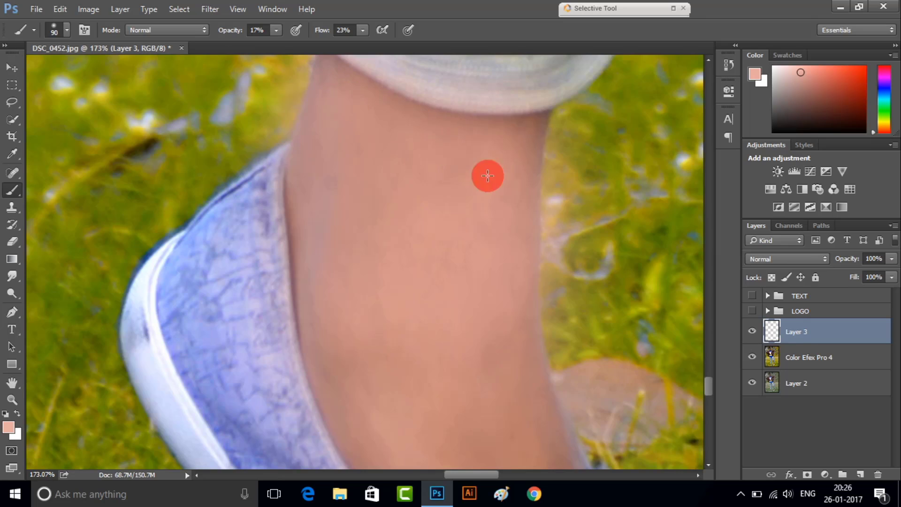
scroll(485, 349, "down", 1)
scroll(499, 362, "up", 2)
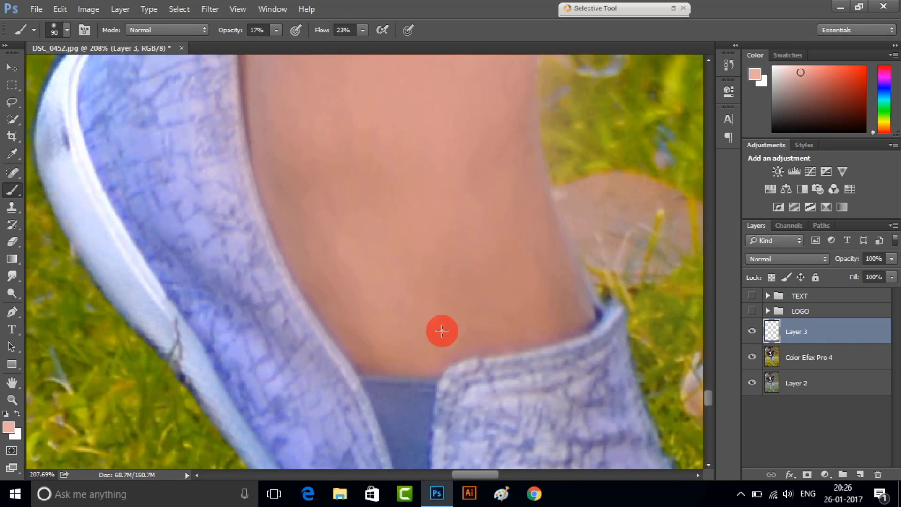
scroll(418, 299, "down", 5)
scroll(235, 300, "down", 3)
Even the skin tone along the planted leg's upper shin and near its ankle
scroll(332, 287, "up", 2)
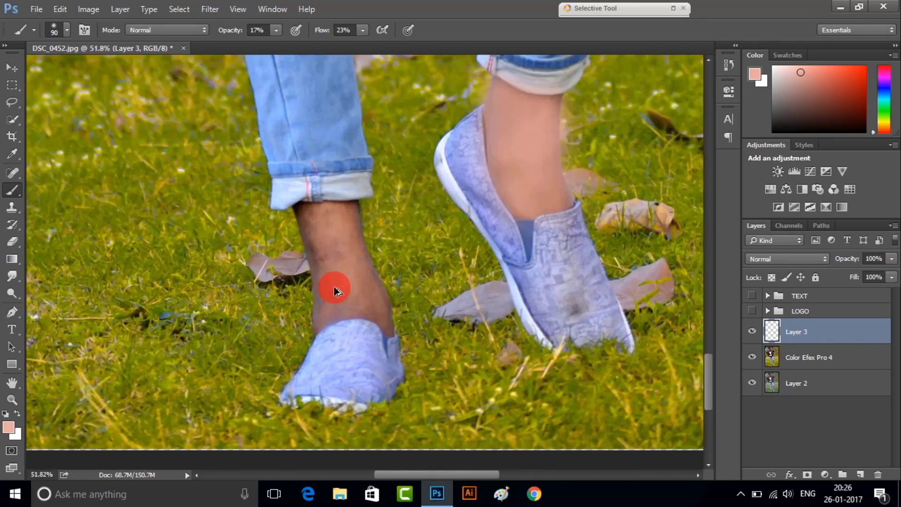
scroll(144, 278, "down", 1)
scroll(282, 261, "up", 1)
scroll(244, 298, "up", 2)
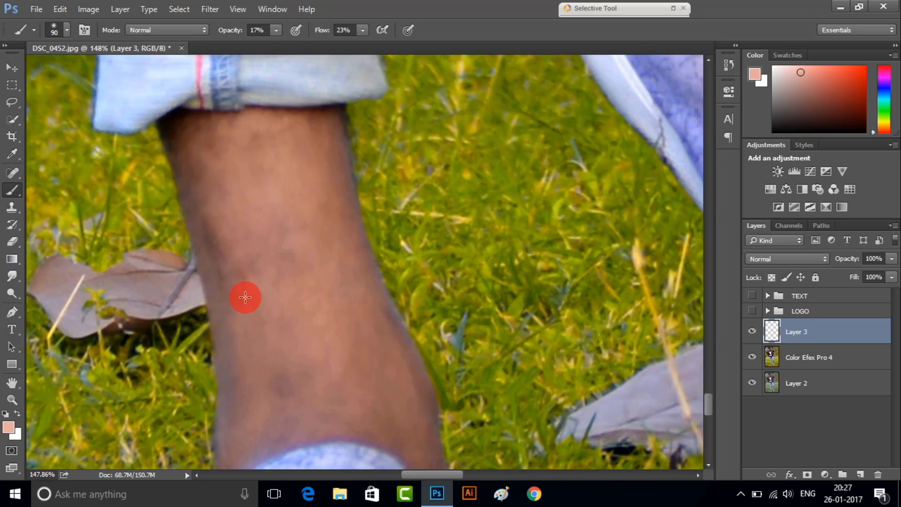
mouse_move(181, 117)
left_mouse_down()
mouse_move(205, 217)
mouse_move(237, 147)
mouse_move(253, 143)
mouse_move(290, 159)
left_mouse_up()
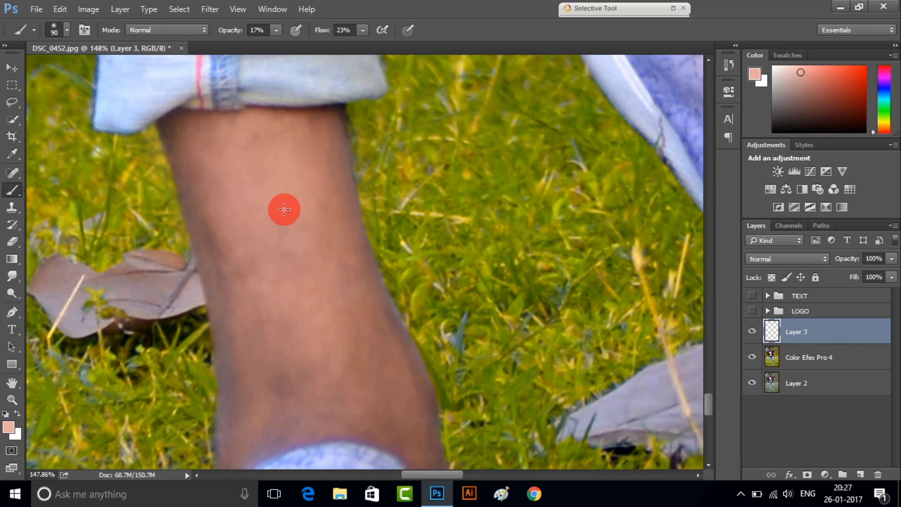
scroll(357, 296, "down", 3)
mouse_move(390, 276)
left_mouse_down()
mouse_move(422, 360)
mouse_move(266, 331)
mouse_move(410, 358)
mouse_move(292, 324)
left_mouse_up()
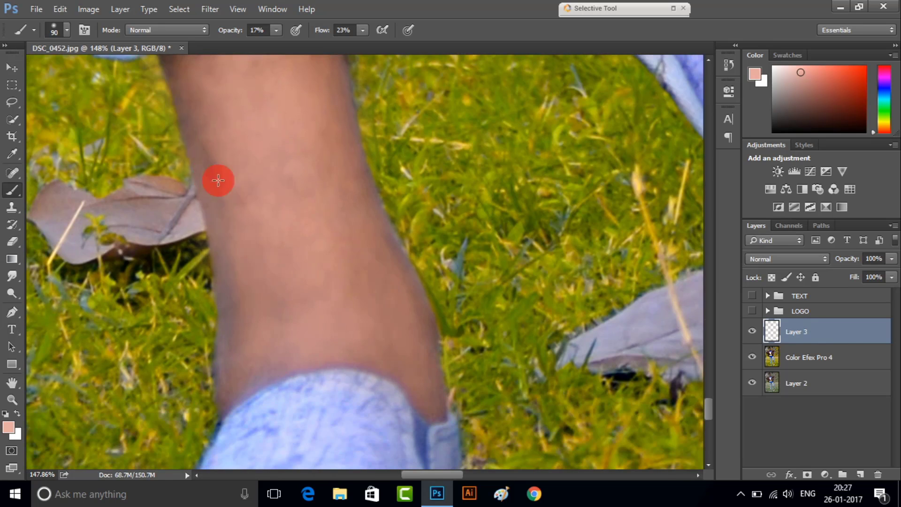
scroll(219, 207, "up", 3)
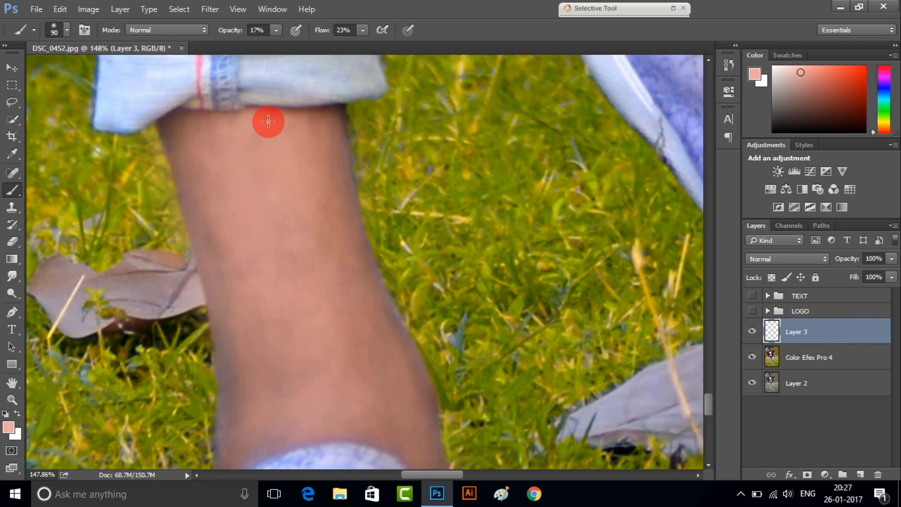
scroll(304, 301, "down", 1)
scroll(304, 301, "down", 3)
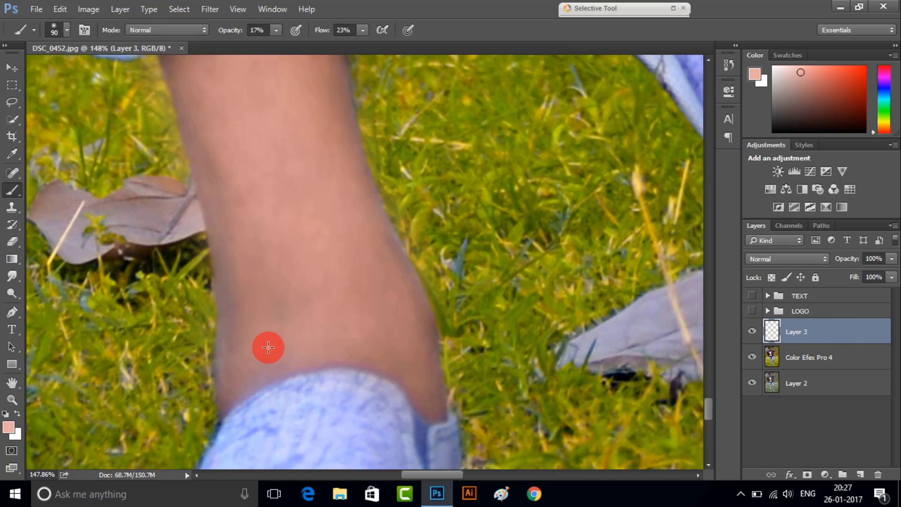
scroll(295, 154, "up", 3)
scroll(295, 154, "up", 1)
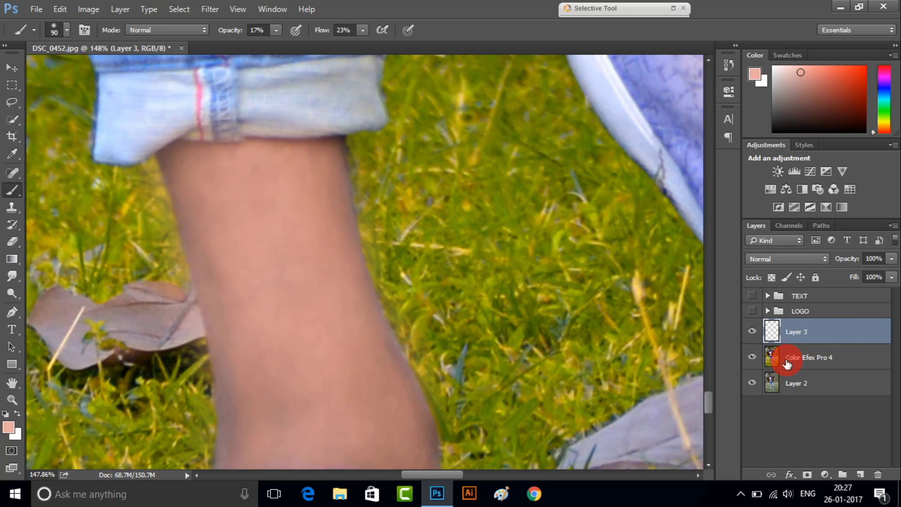
Toggle the skin paint layer's visibility to compare before and after
left_click(752, 331)
left_click(753, 333)
scroll(598, 300, "down", 5)
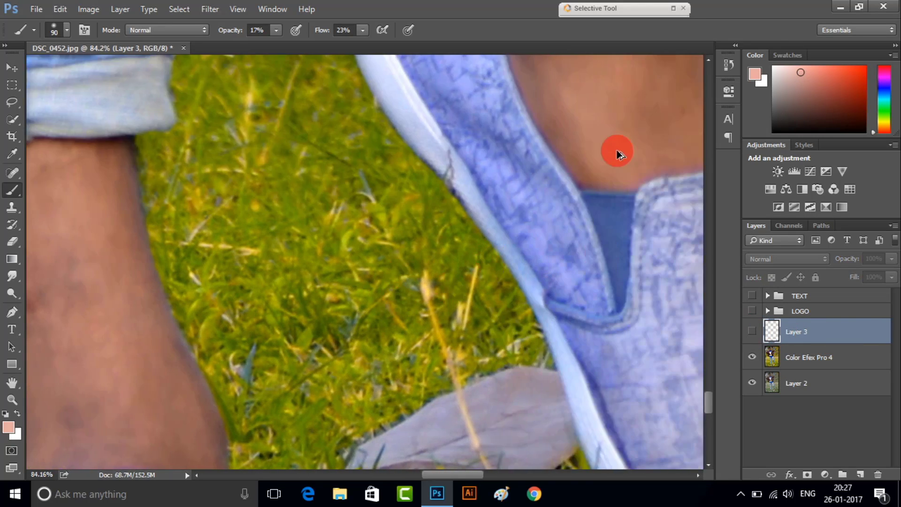
left_click(752, 332)
scroll(516, 225, "down", 4)
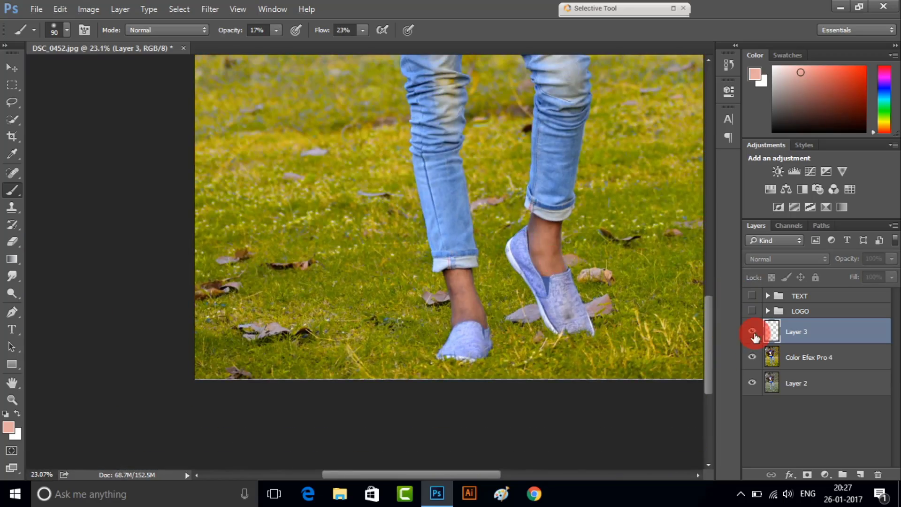
scroll(573, 266, "down", 2)
scroll(507, 346, "down", 3)
scroll(402, 412, "up", 2)
scroll(432, 442, "up", 2)
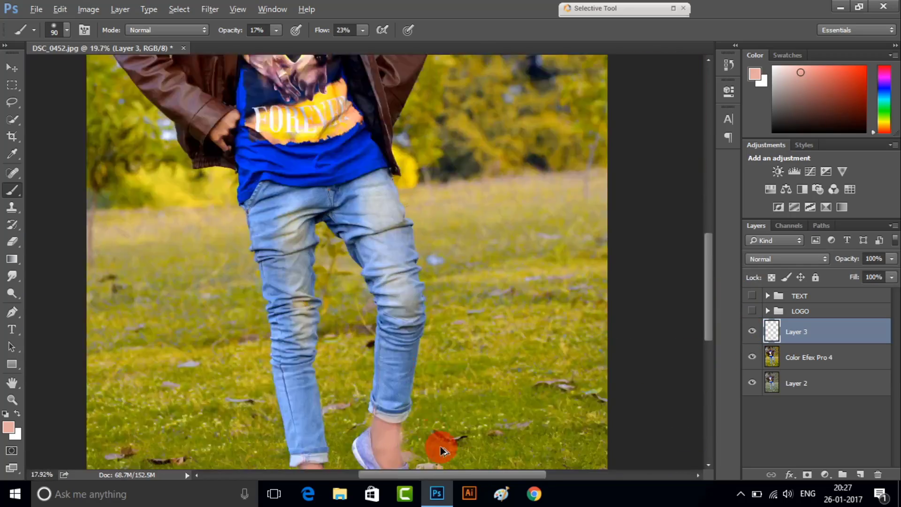
scroll(432, 443, "up", 1)
scroll(386, 284, "up", 2)
scroll(386, 283, "up", 3)
Enlarge the Eraser and remove paint spilled onto the grass beside the ankle
left_click(12, 241)
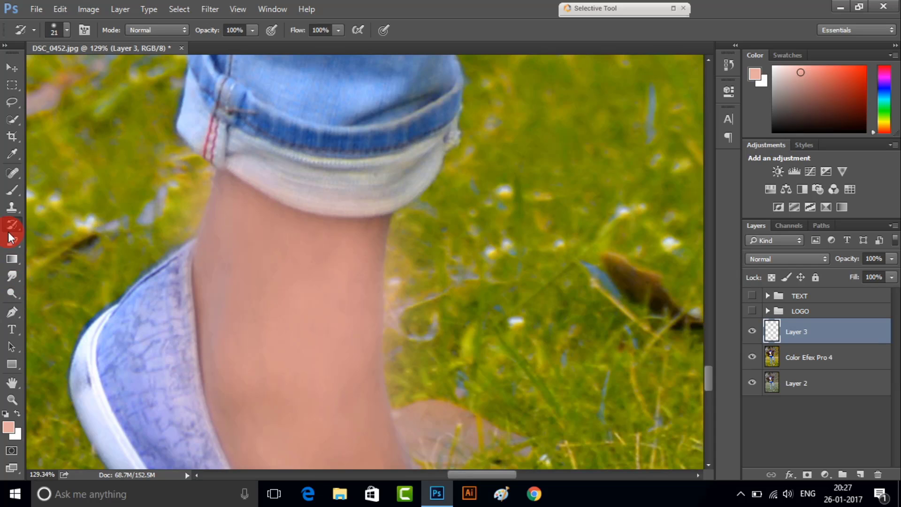
right_click(511, 325)
left_click(446, 333)
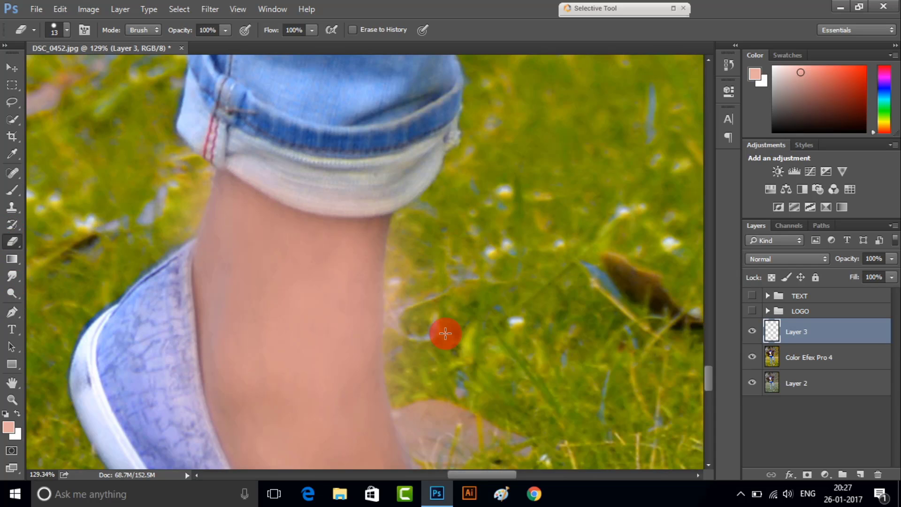
right_click(441, 239)
left_click(395, 307)
right_click(386, 263)
left_click_drag(441, 276, 458, 275)
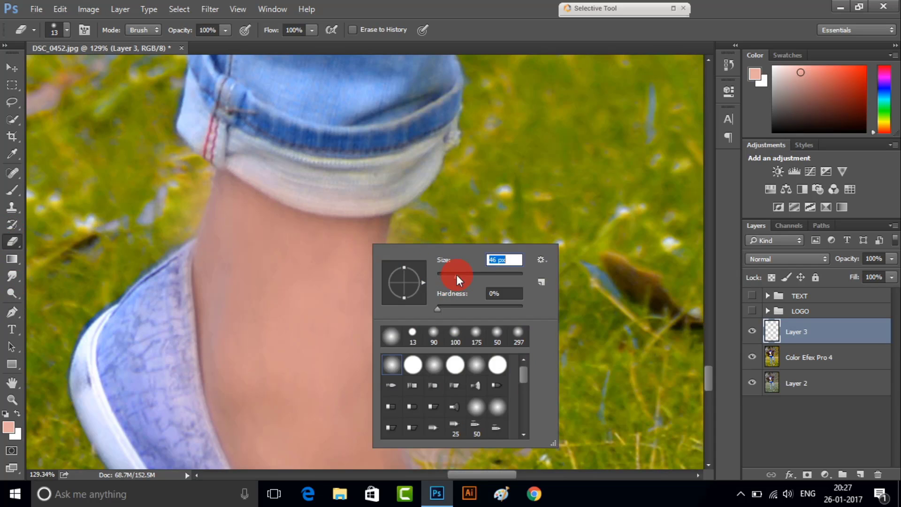
key("Return")
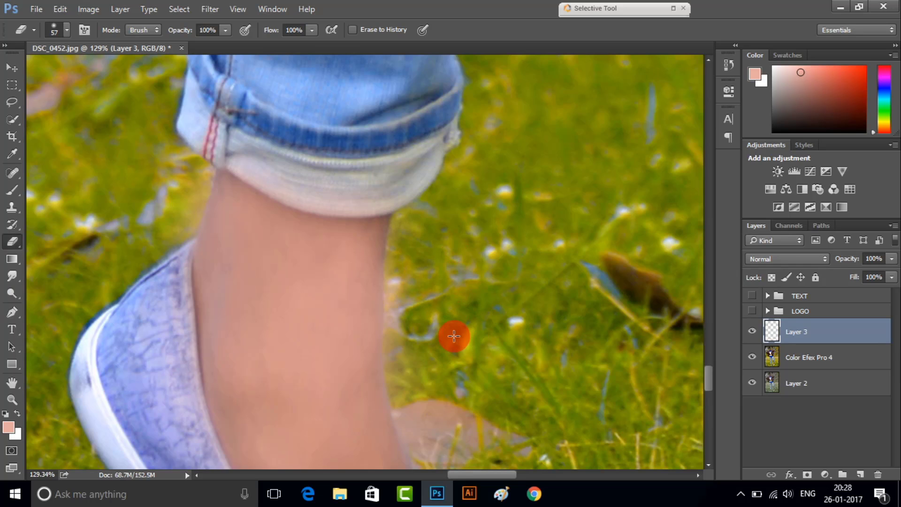
left_click_drag(418, 342, 427, 435)
scroll(426, 436, "down", 3)
scroll(483, 322, "down", 3)
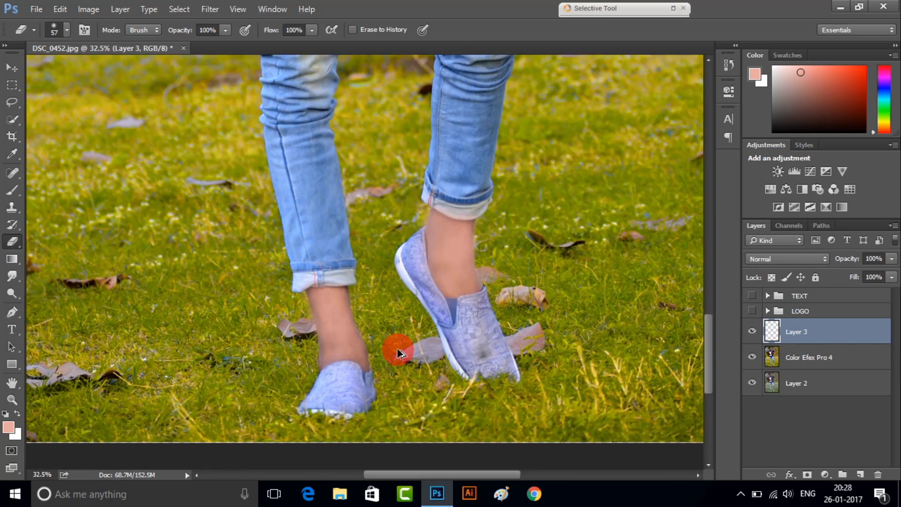
scroll(392, 352, "down", 3)
Open the Camera Raw filter on the Color Efex Pro 4 layer
key("b")
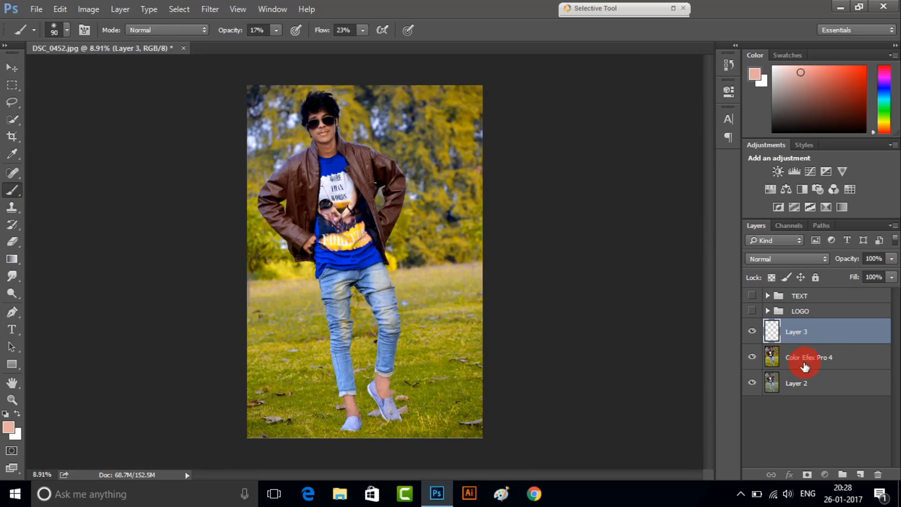
left_click(805, 362)
left_click(210, 9)
left_click(342, 85)
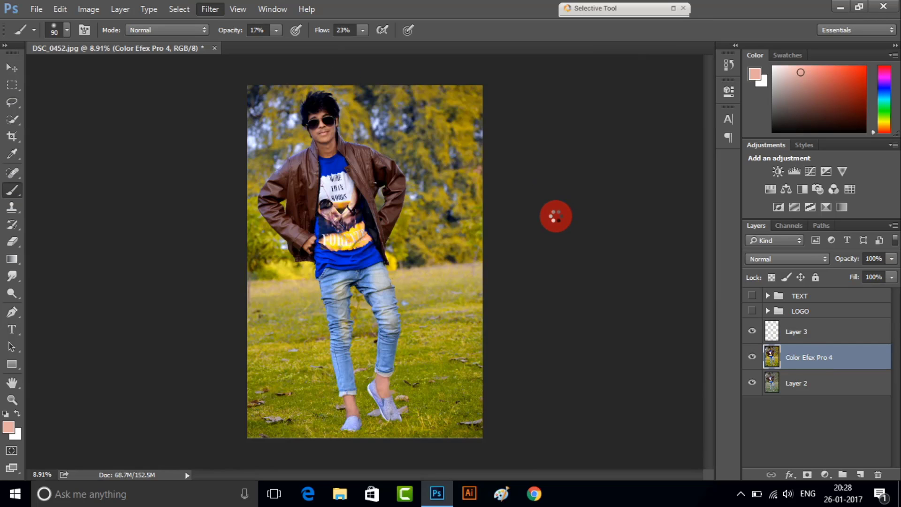
scroll(690, 358, "down", 1)
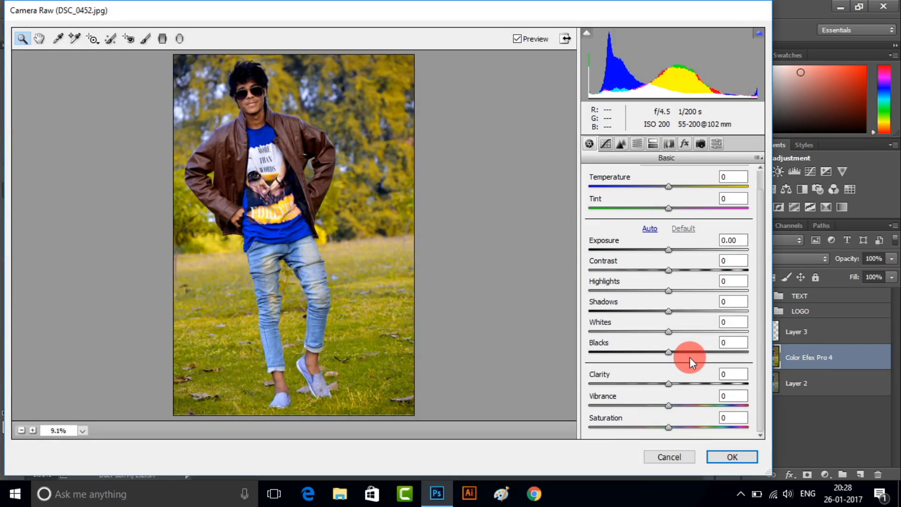
scroll(675, 300, "up", 1)
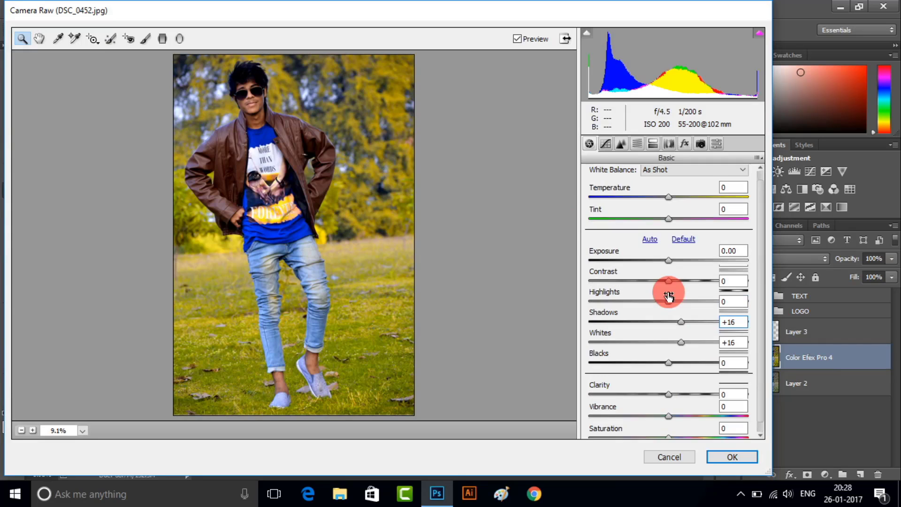
Boost blue and aqua saturation and raise blue luminance to +27
left_click(636, 143)
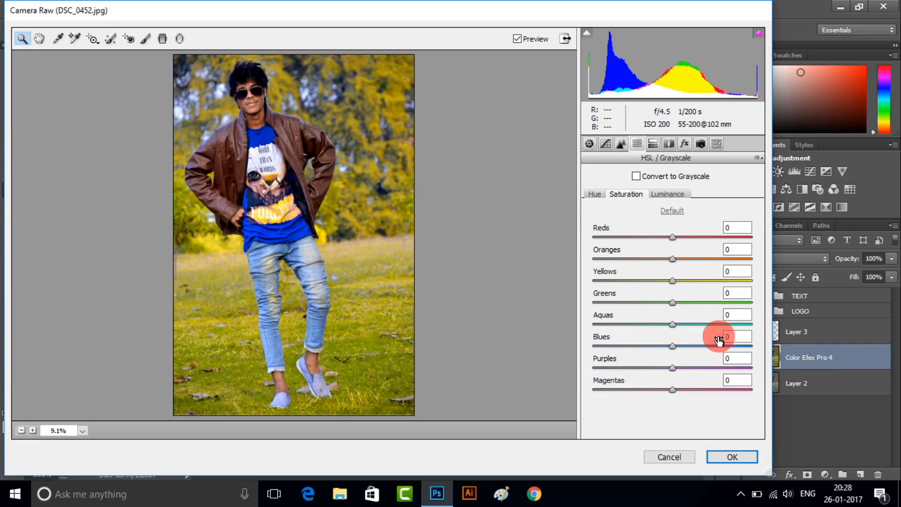
left_click(709, 346)
left_click(691, 324)
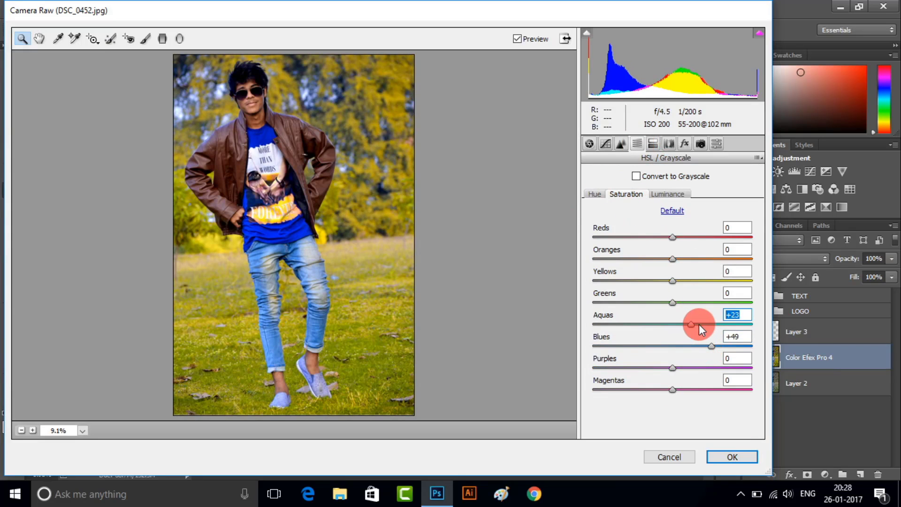
left_click(698, 346)
left_click(703, 324)
left_click_drag(698, 347, 698, 324)
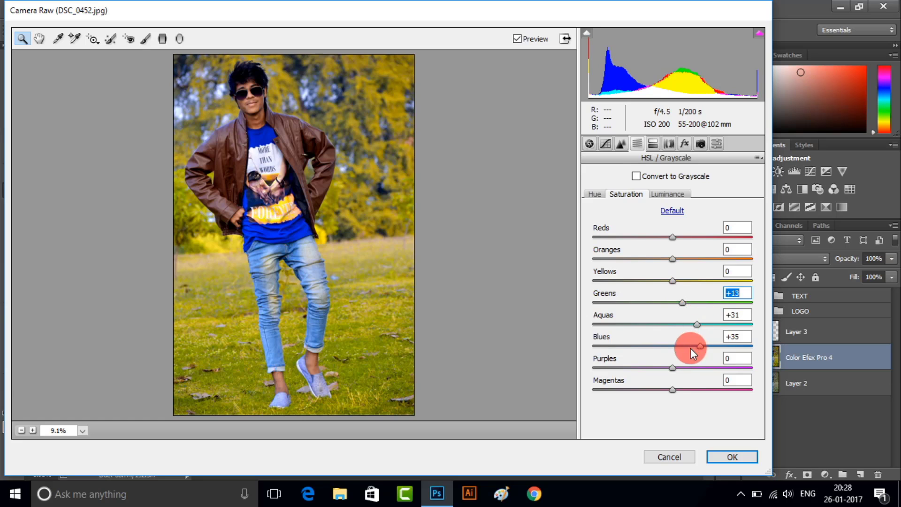
left_click(667, 194)
left_click(694, 346)
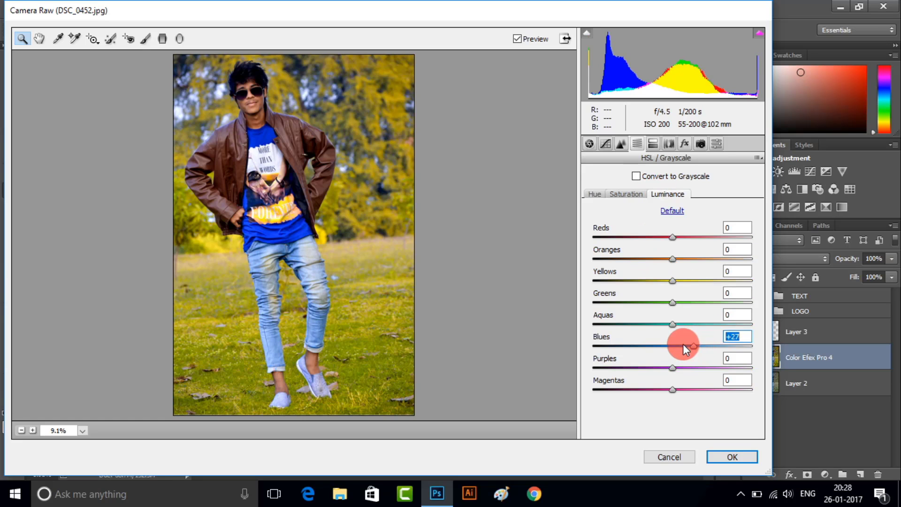
Draw a radial filter ellipse around the subject (Exposure -1.35, Clarity -85)
left_click(684, 144)
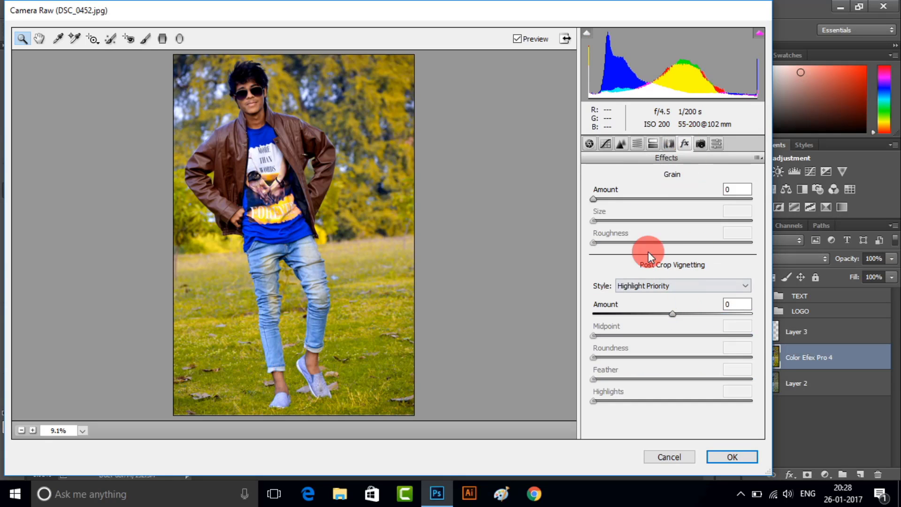
key("j")
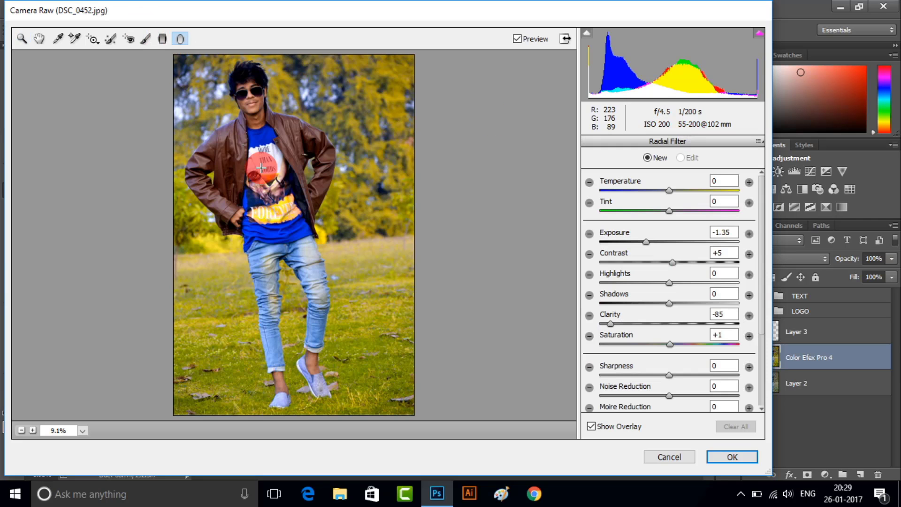
key("z")
left_click(300, 211, "alt")
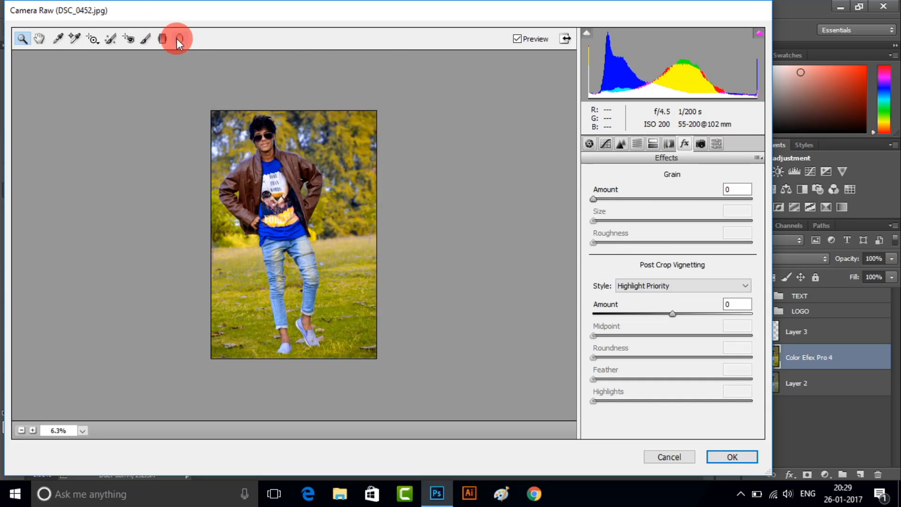
left_click(179, 38)
mouse_move(257, 148)
left_mouse_down()
mouse_move(331, 258)
mouse_move(366, 284)
mouse_move(312, 249)
left_mouse_up()
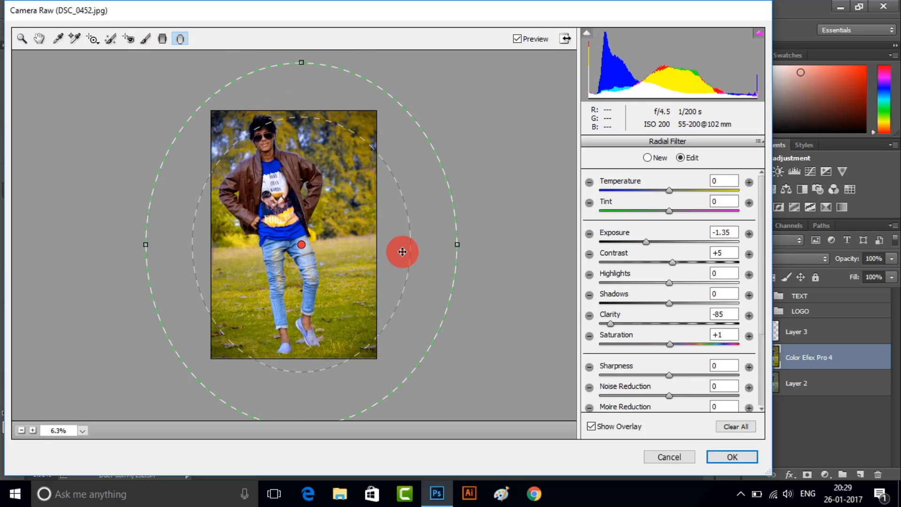
mouse_move(446, 247)
left_mouse_down()
mouse_move(405, 247)
mouse_move(376, 227)
left_mouse_up()
left_click_drag(329, 244, 314, 208)
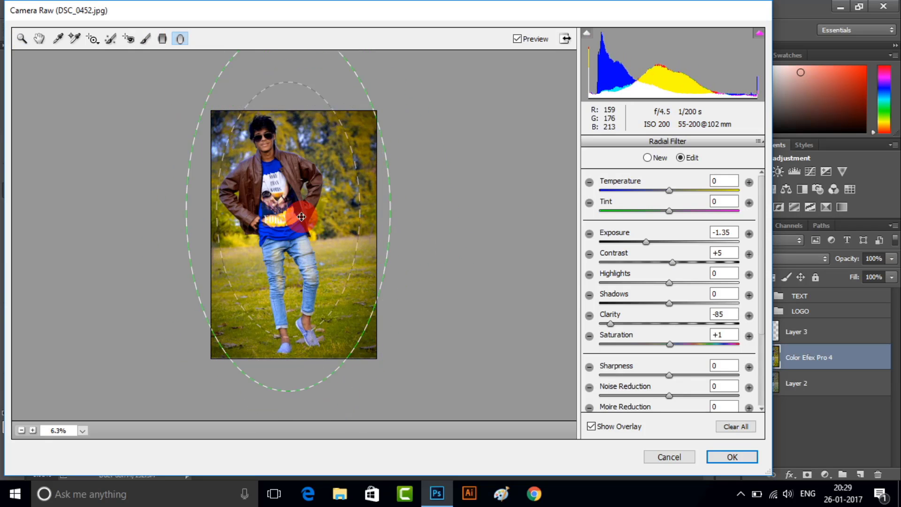
mouse_move(378, 204)
left_mouse_down()
mouse_move(393, 203)
mouse_move(361, 224)
mouse_move(420, 216)
left_mouse_up()
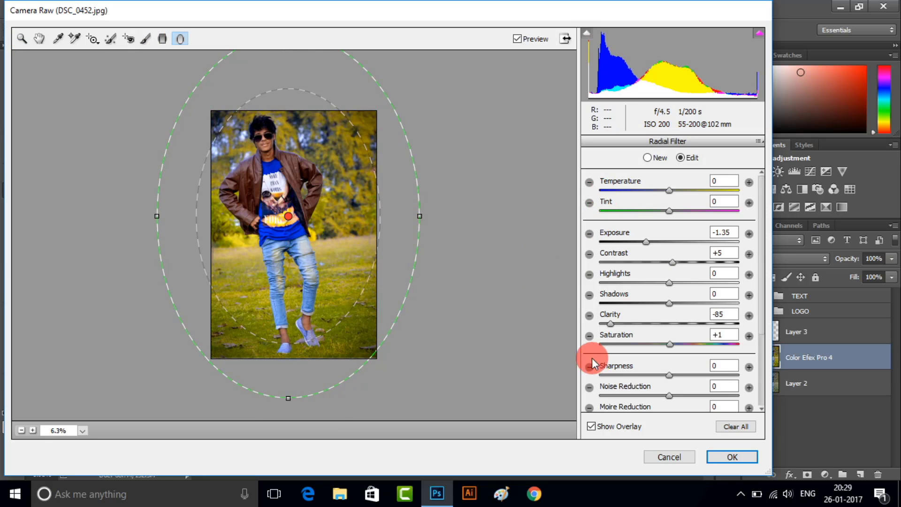
left_click(21, 39)
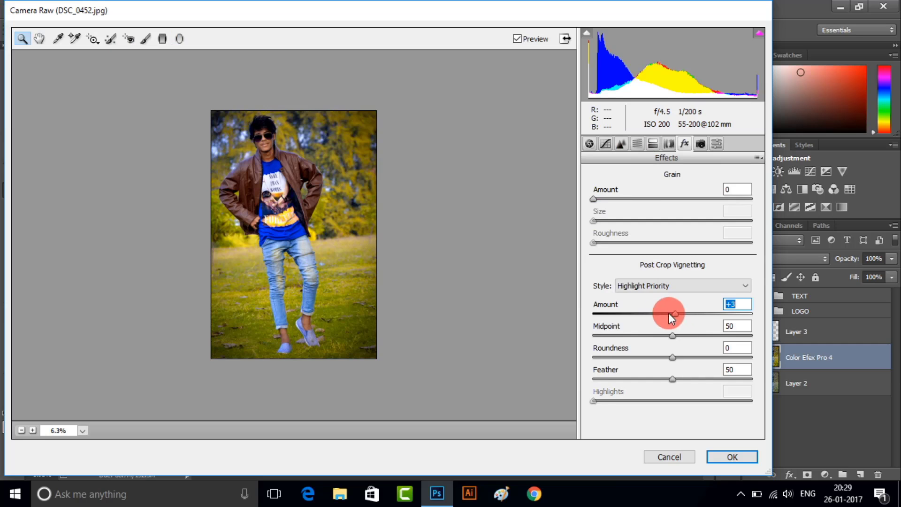
Add a slight vignette, raise yellow luminance to +13 and highlights, then apply Camera Raw
left_click_drag(654, 313, 675, 313)
left_click(181, 39)
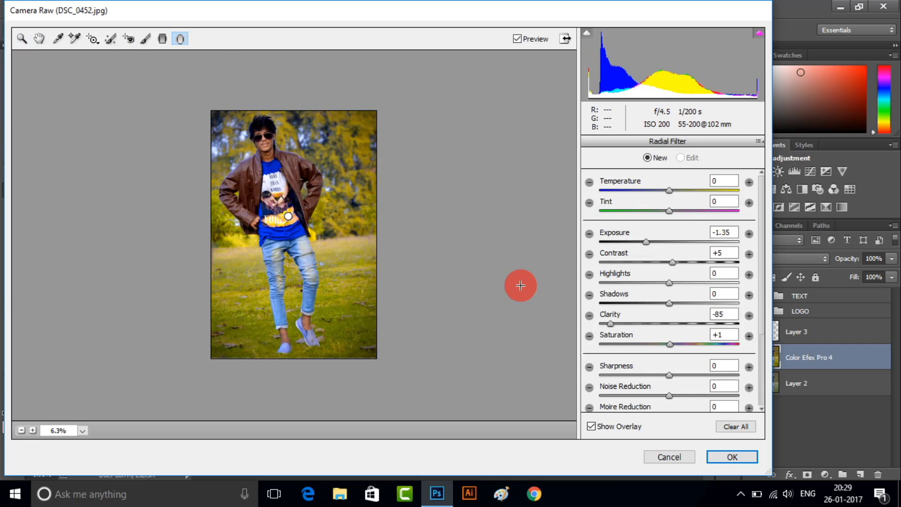
left_click(21, 39)
left_click(668, 143)
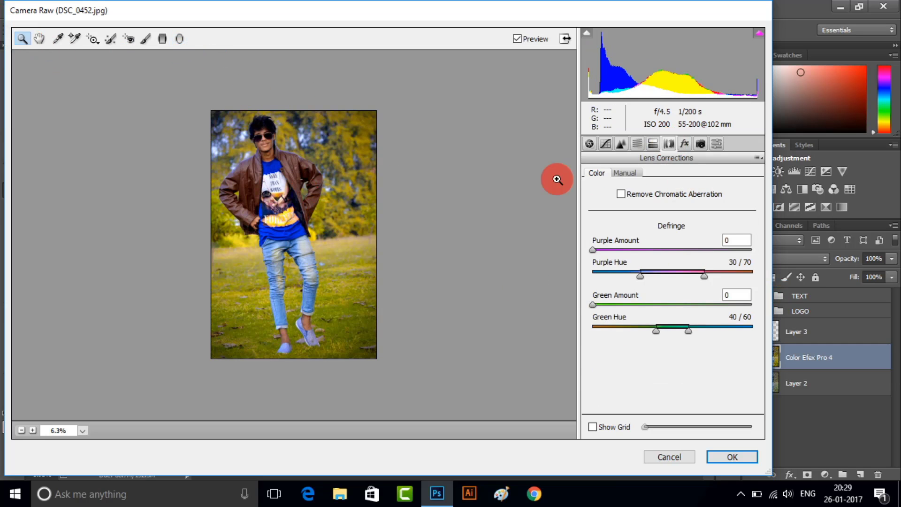
left_click(638, 145)
left_click(691, 280)
left_click(672, 211)
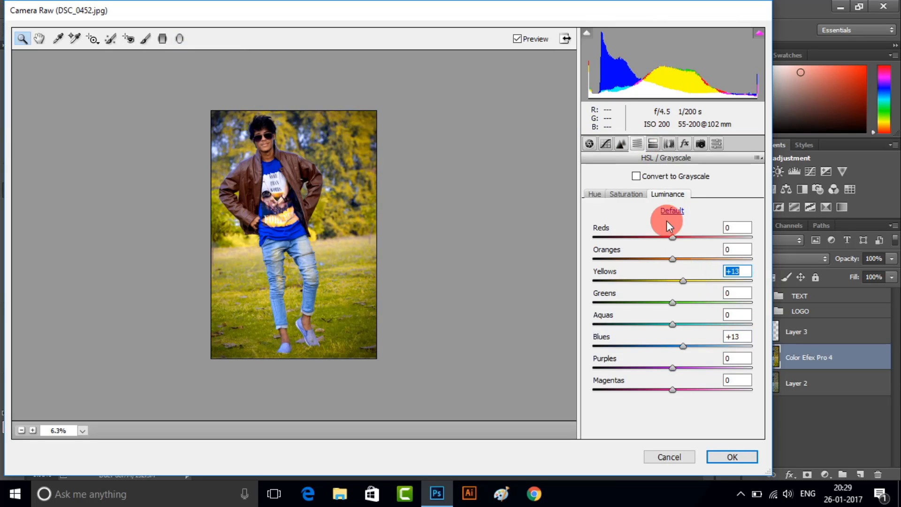
left_click(590, 143)
left_click_drag(668, 290, 679, 291)
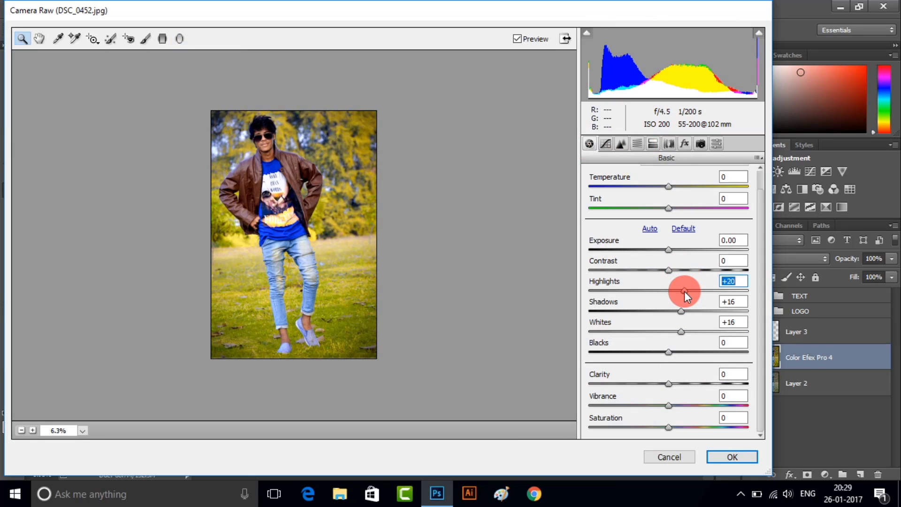
left_click(725, 453)
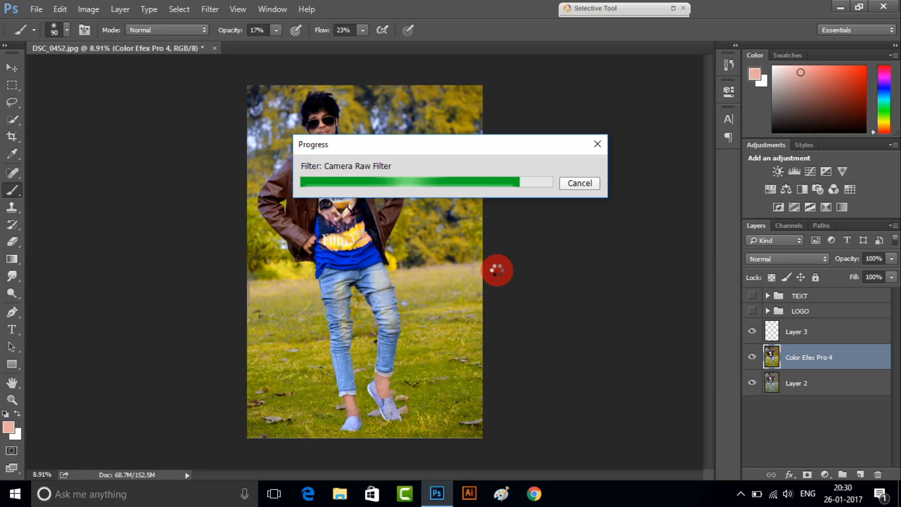
Add a new layer above Layer 3 and set an orange brush: 100% opacity and flow, size 500
scroll(533, 271, "down", 1)
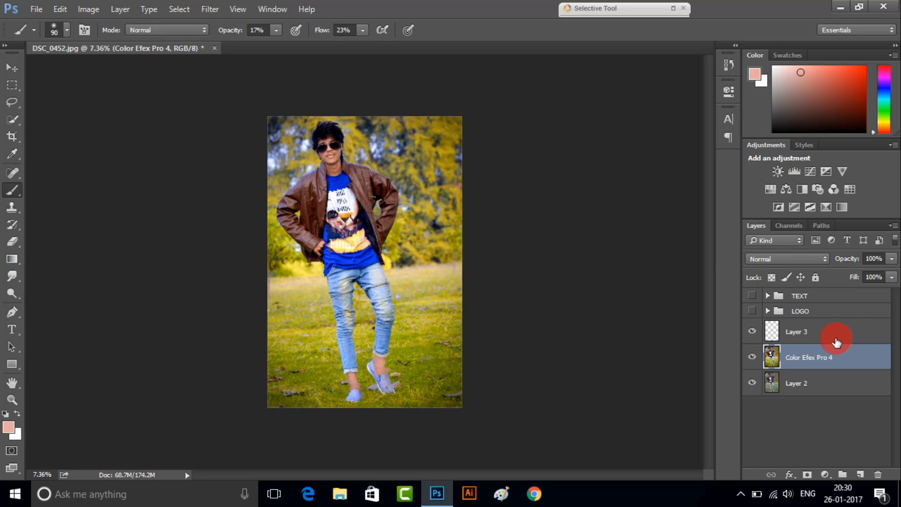
left_click(831, 332)
left_click(860, 474)
left_click(864, 58)
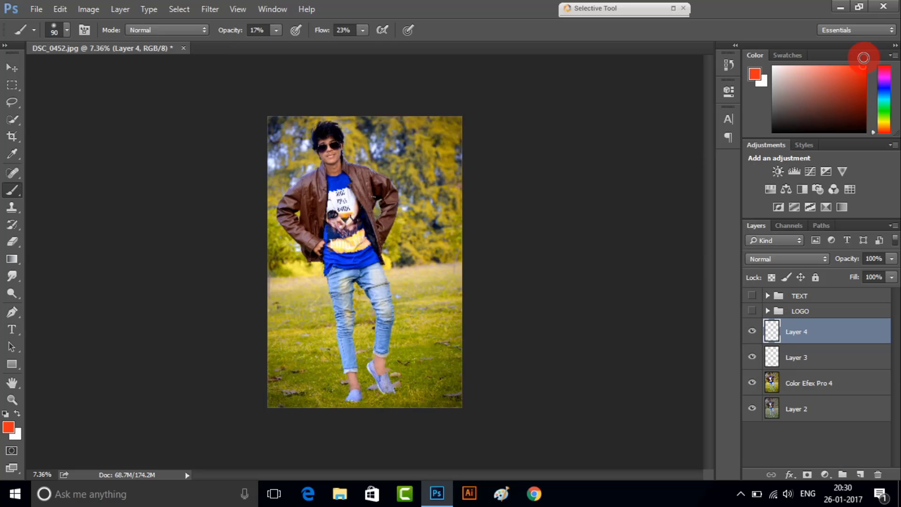
left_click(886, 131)
left_click(276, 31)
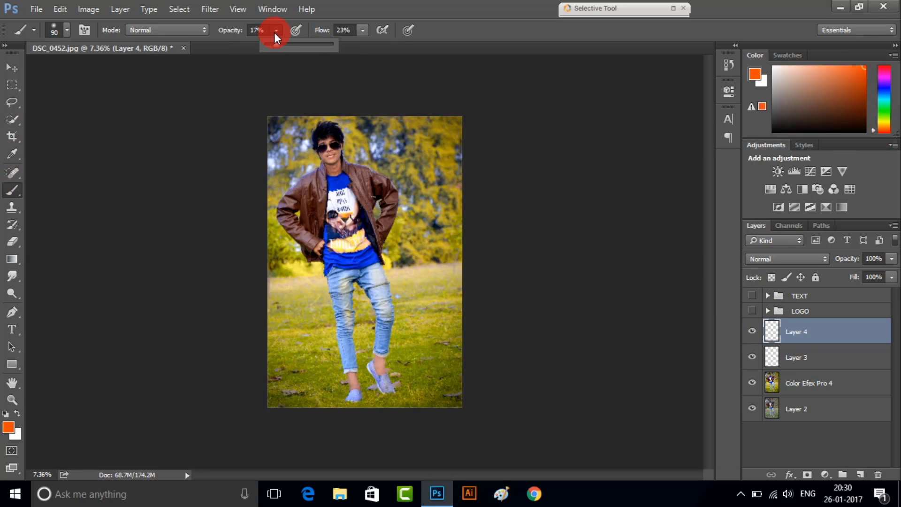
left_click_drag(275, 45, 418, 45)
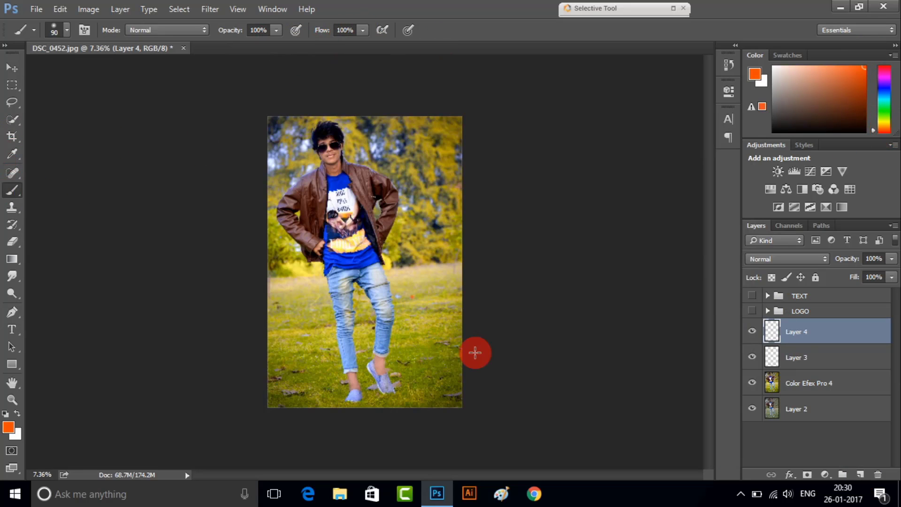
key("bracketright")
key("bracketright")
key("bracketright")
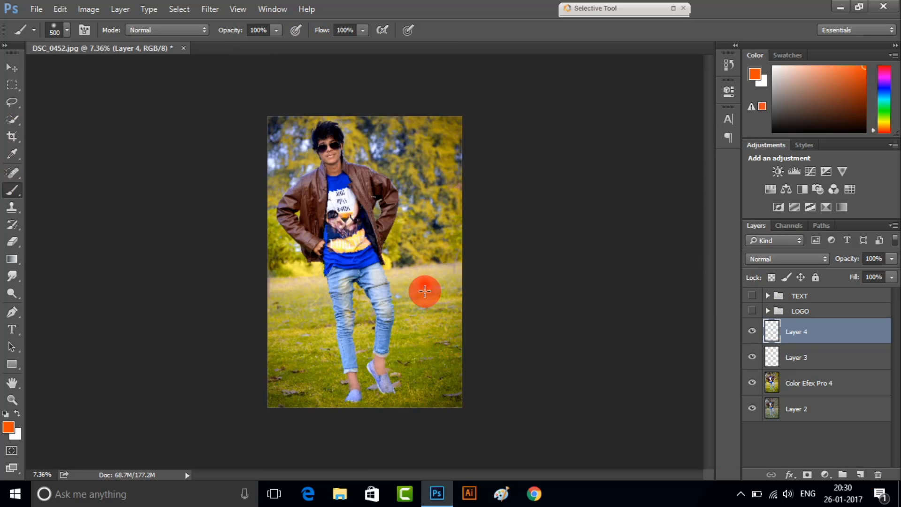
Paint an orange dot right of the subject, then scale it up and reposition it
left_click(425, 294)
left_click(12, 70)
key("ctrl+t")
left_click_drag(434, 303, 554, 402)
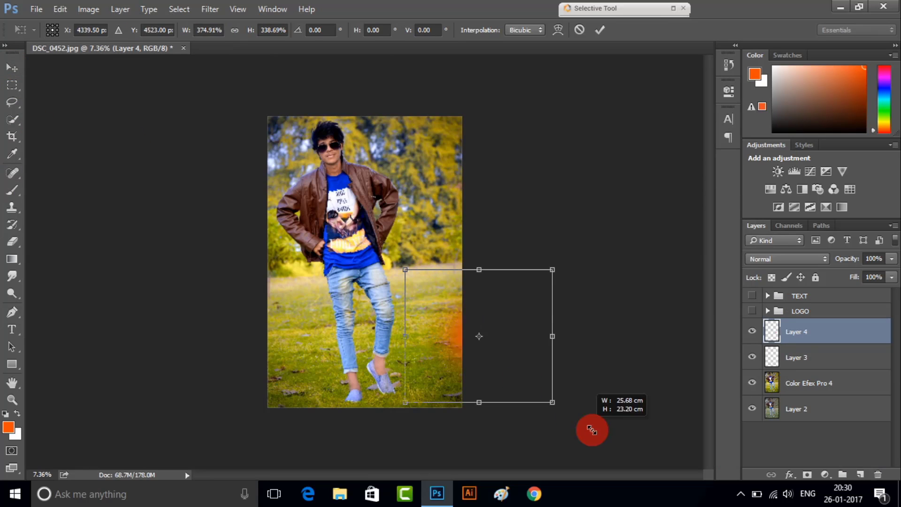
left_click_drag(589, 425, 426, 277)
key("Return")
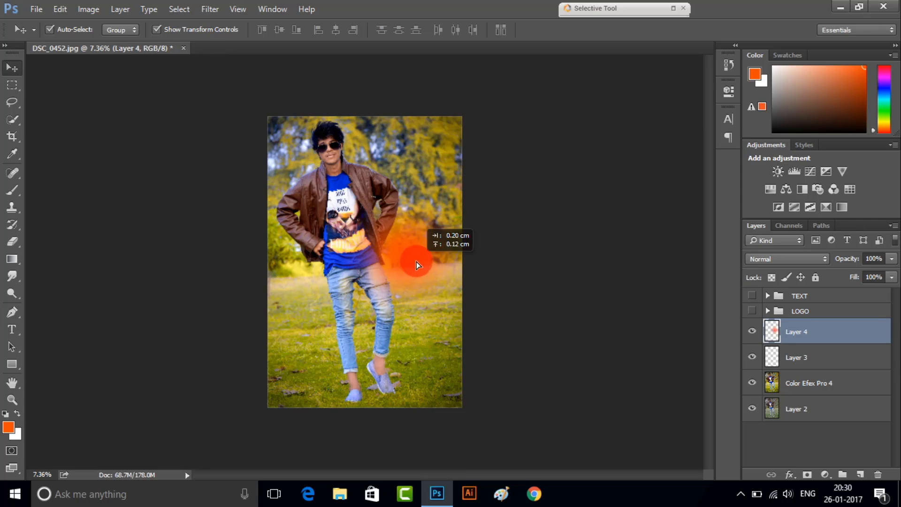
Blend the orange glow layer in Screen mode and enlarge it around the subject's right side
left_click(760, 266)
scroll(761, 261, "down", 3)
scroll(761, 262, "down", 2)
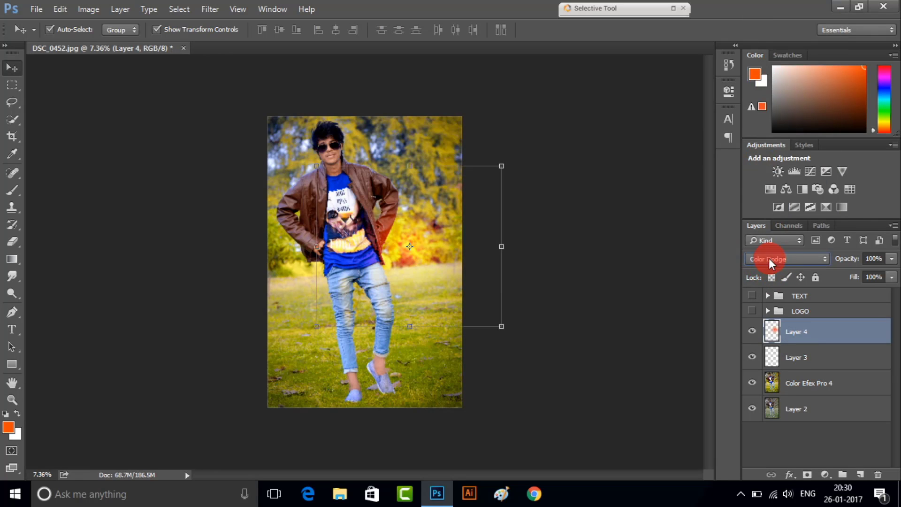
left_click_drag(501, 326, 530, 340)
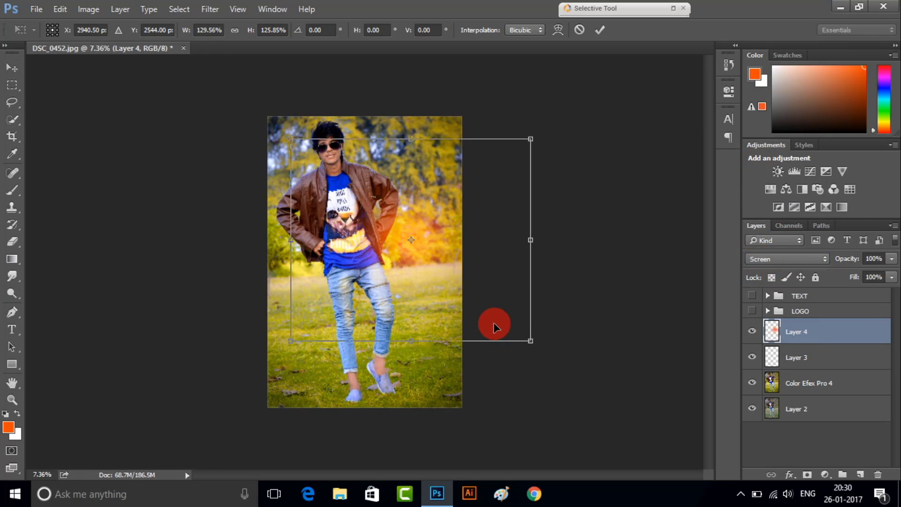
key("Return")
Turn on the TEXT and LOGO groups, then zoom in and out to check the portrait
scroll(477, 270, "up", 2)
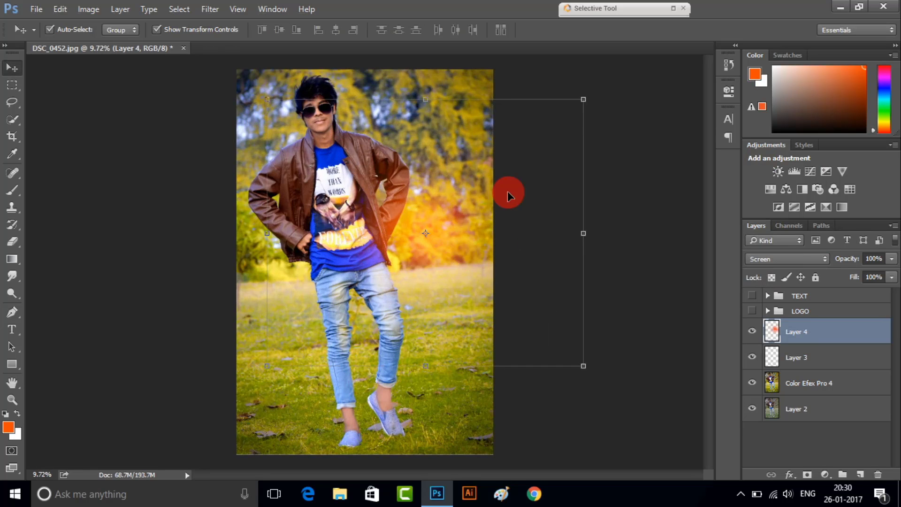
scroll(610, 188, "down", 3)
left_click(646, 312)
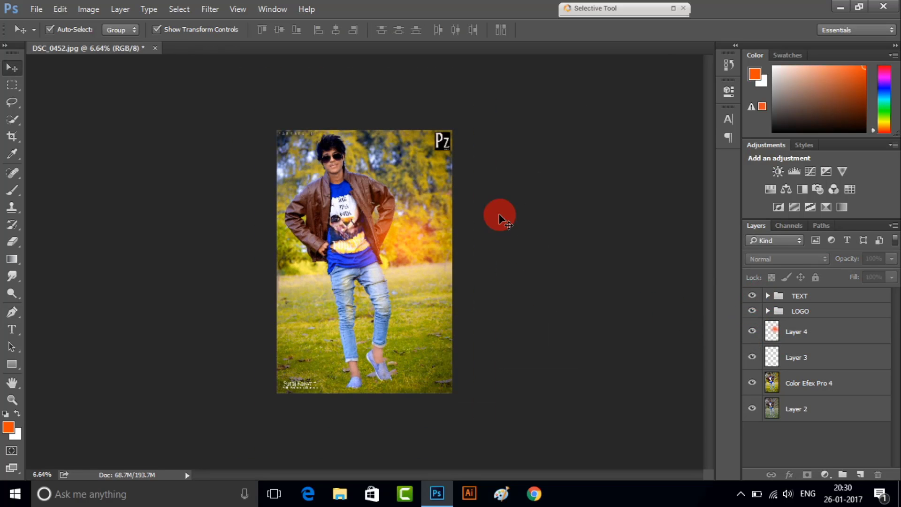
scroll(267, 84, "up", 2)
scroll(304, 146, "up", 2)
scroll(328, 300, "down", 3)
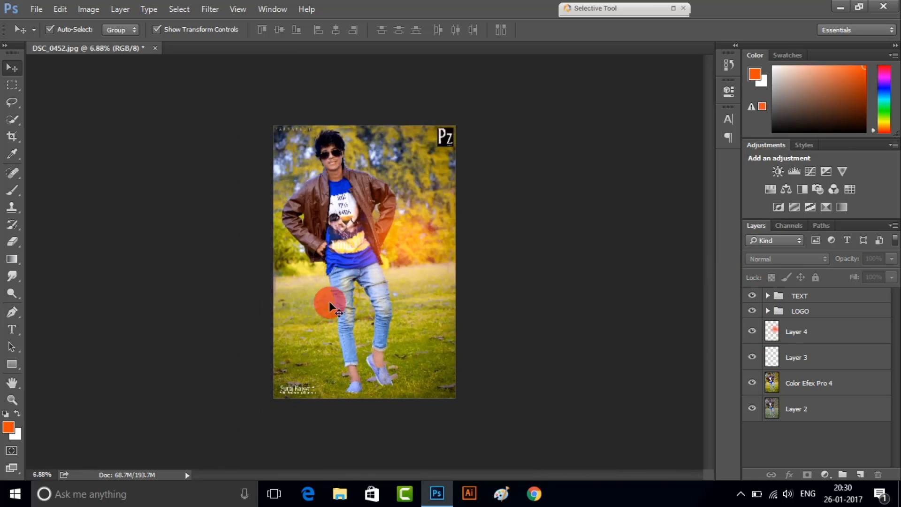
scroll(312, 412, "up", 2)
scroll(261, 469, "up", 2)
scroll(343, 421, "up", 1)
scroll(261, 412, "down", 1)
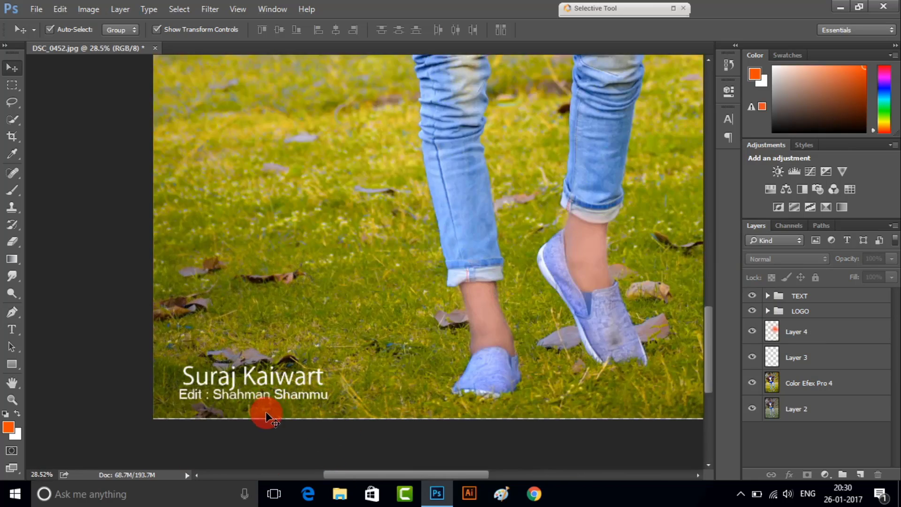
scroll(557, 287, "down", 3)
scroll(475, 282, "up", 1)
scroll(487, 284, "down", 1)
scroll(493, 277, "down", 1)
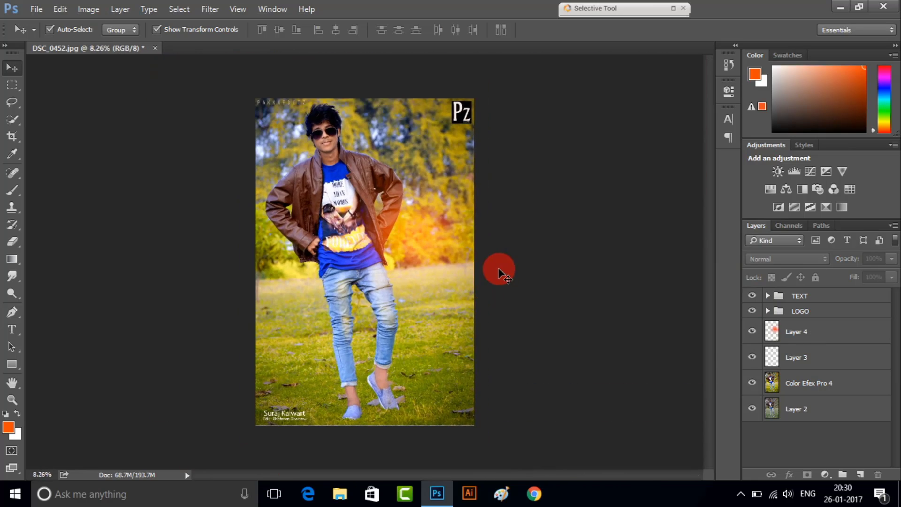